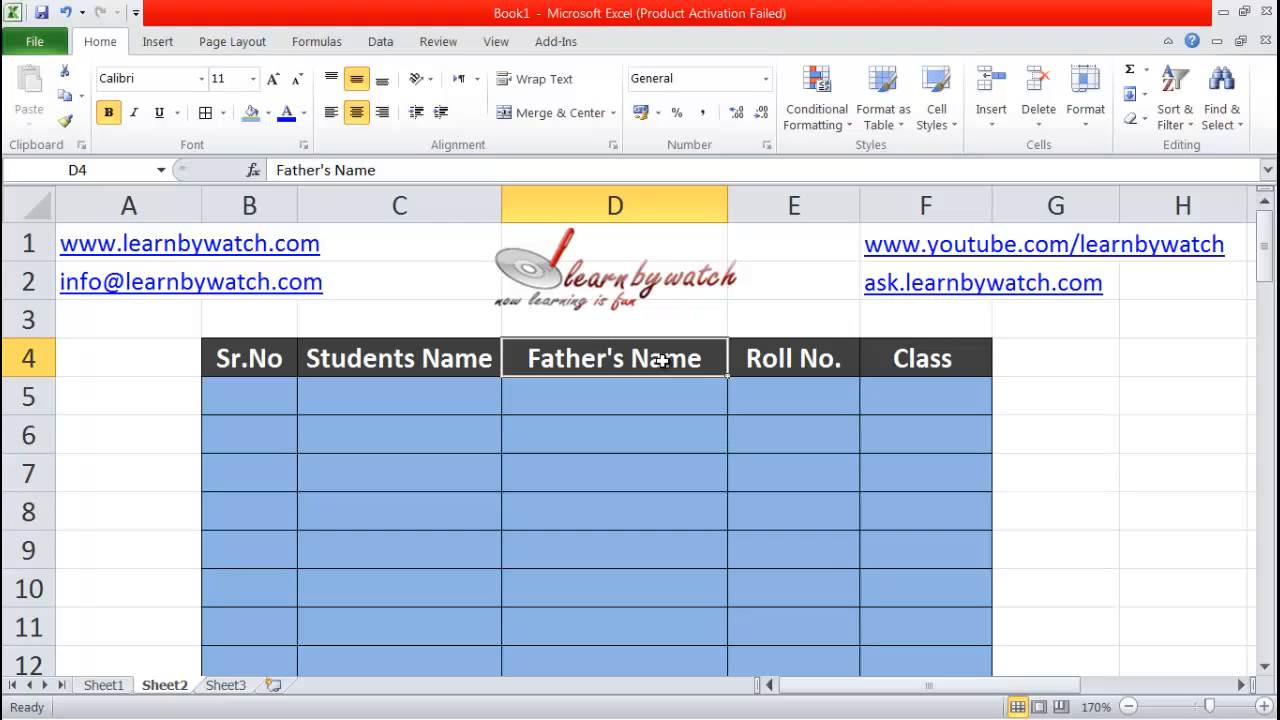
# - Point out the Sr.No, Students Name, Father's Name and Class columns of the table
pyautogui.click(272, 360)
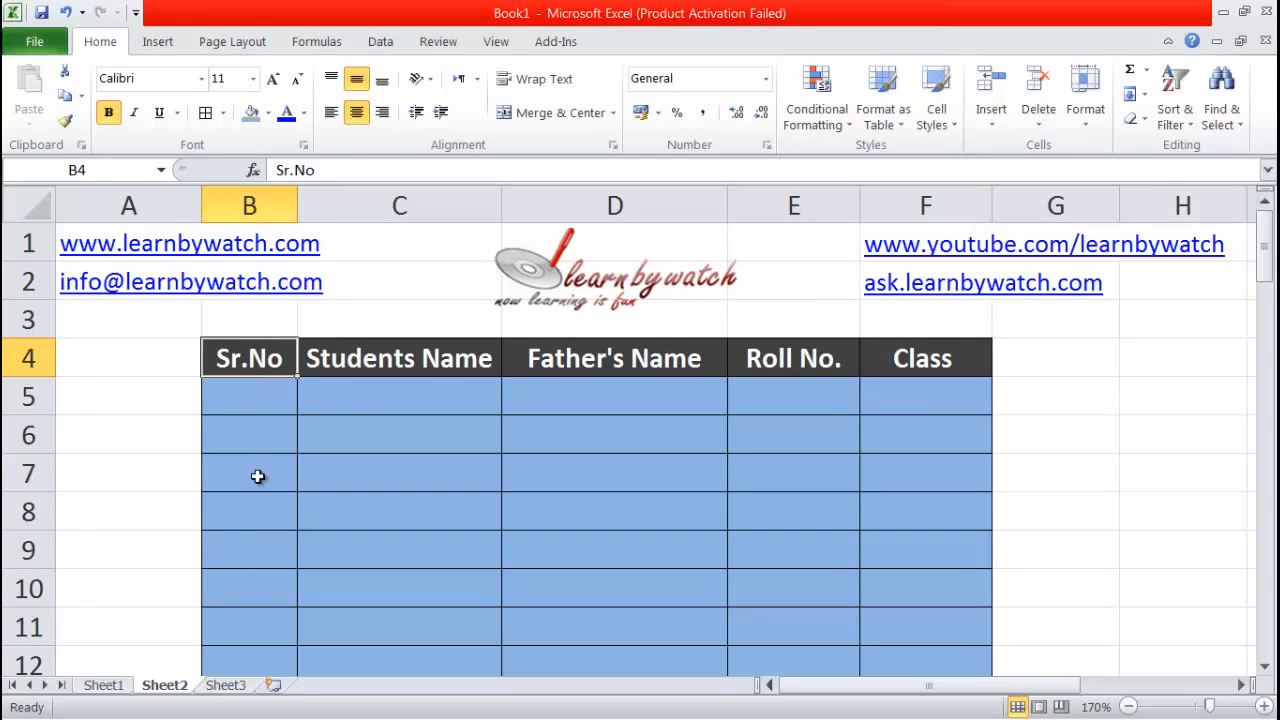
pyautogui.click(372, 358)
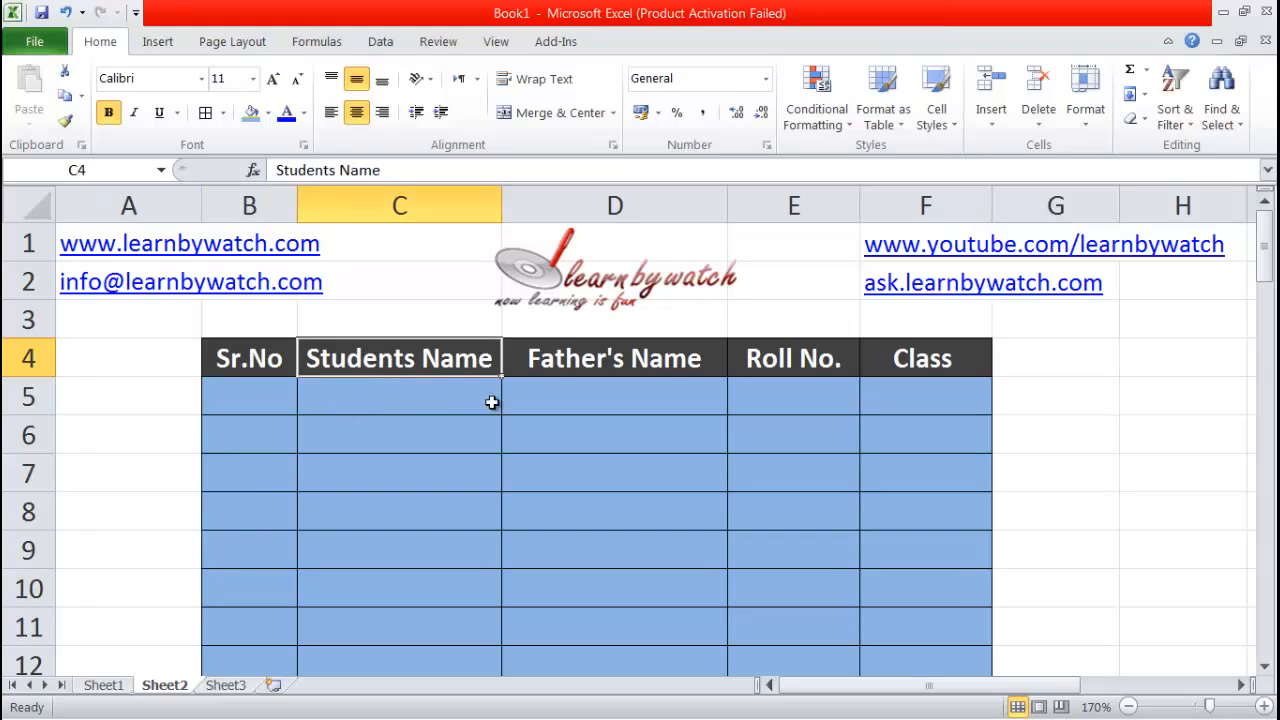
pyautogui.click(584, 352)
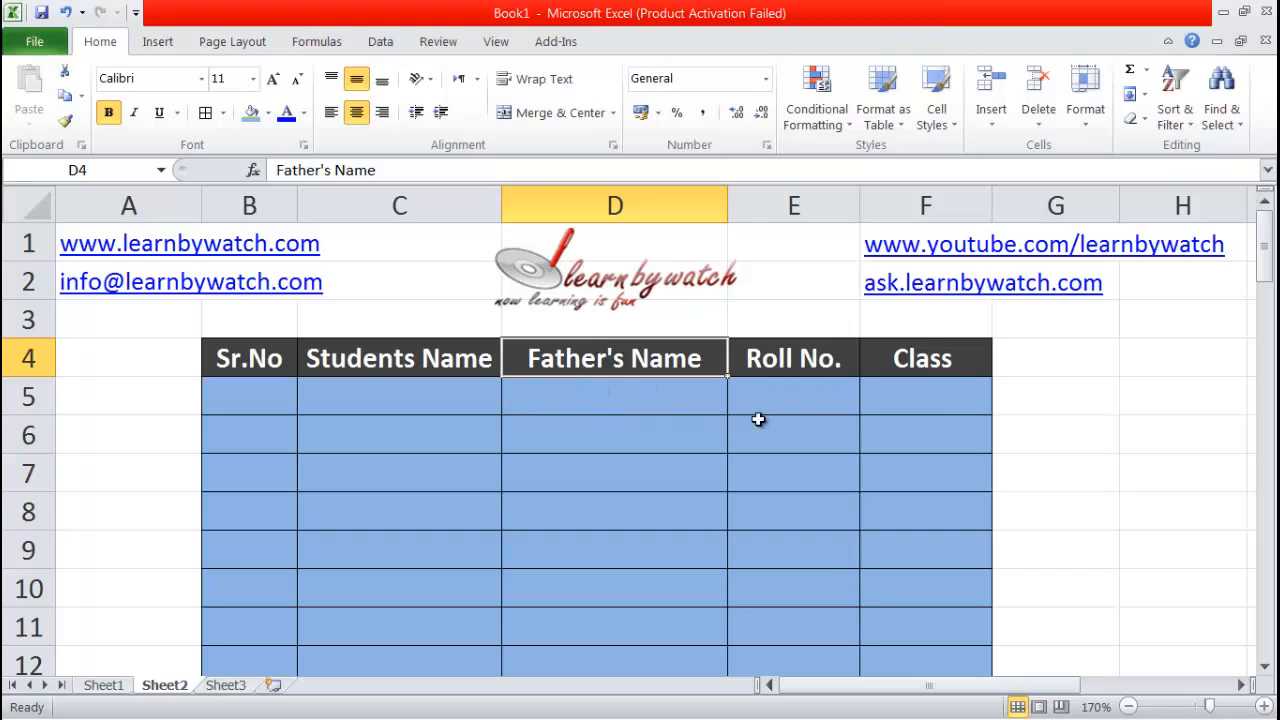
pyautogui.click(937, 390)
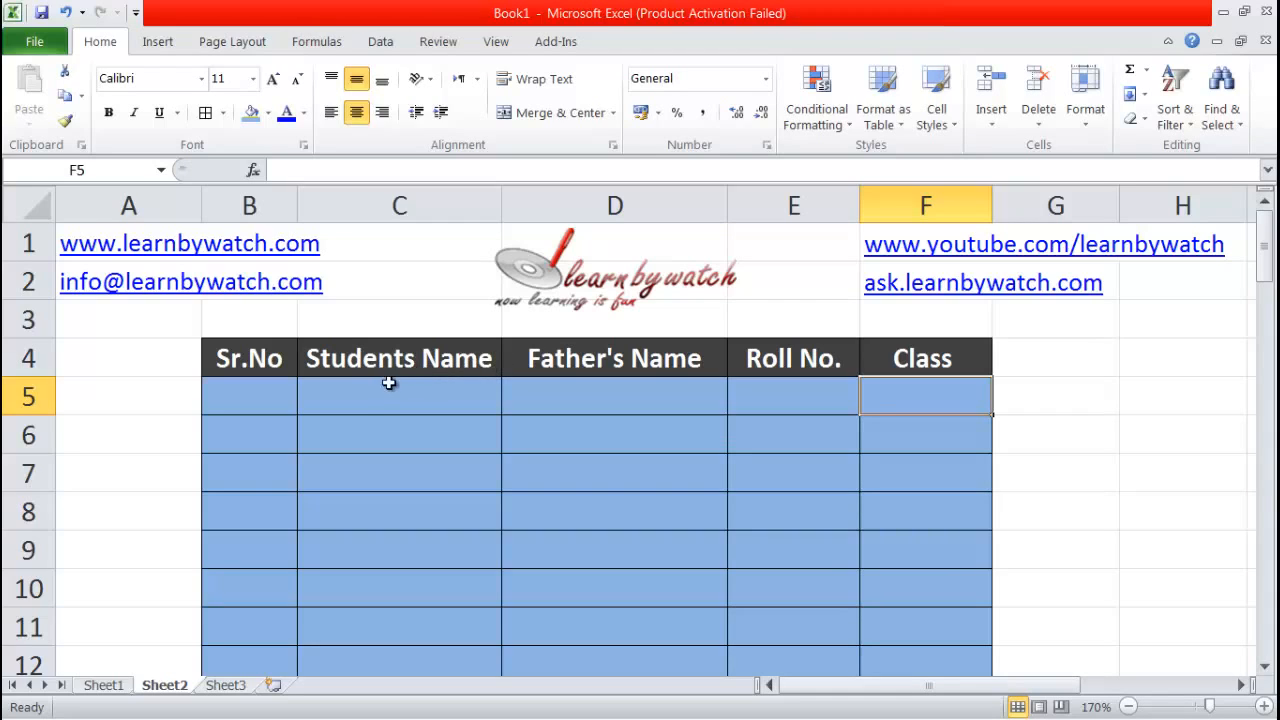
# - Fill row 5 with serial 1, a student name, a father's name, roll number 1500 and class 8th
pyautogui.click(248, 401)
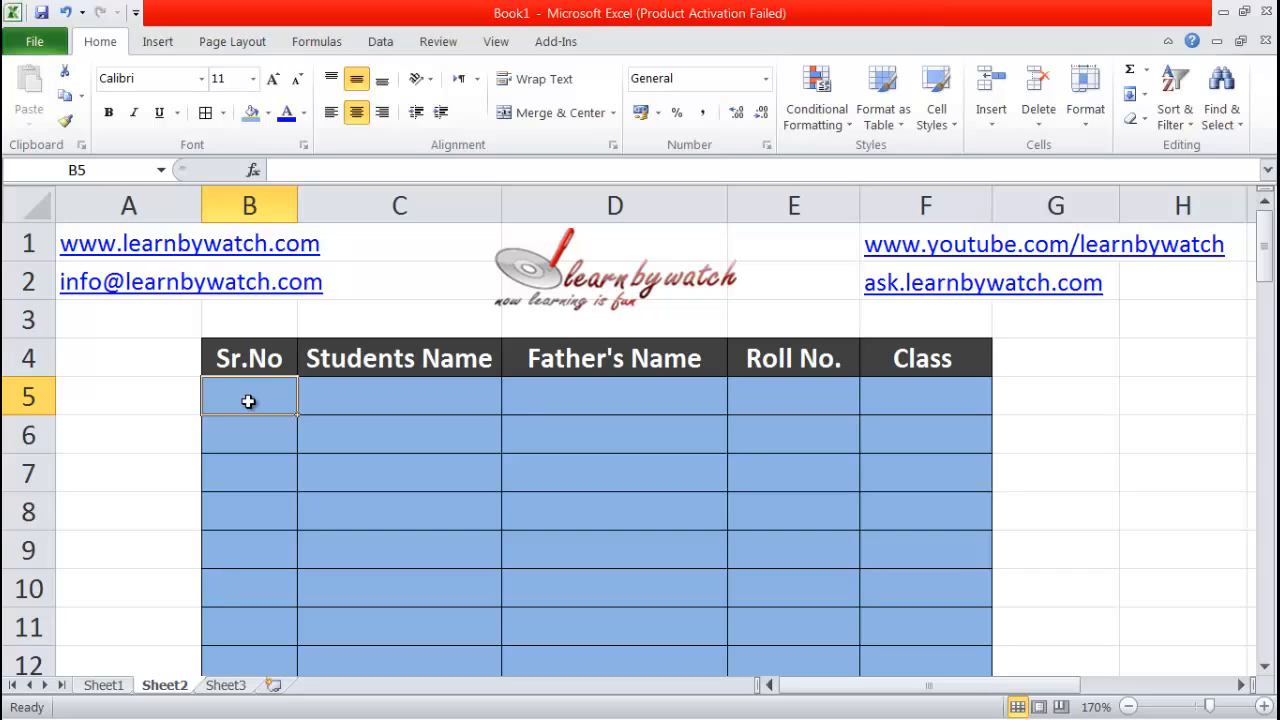
pyautogui.write('1')
pyautogui.click(343, 400)
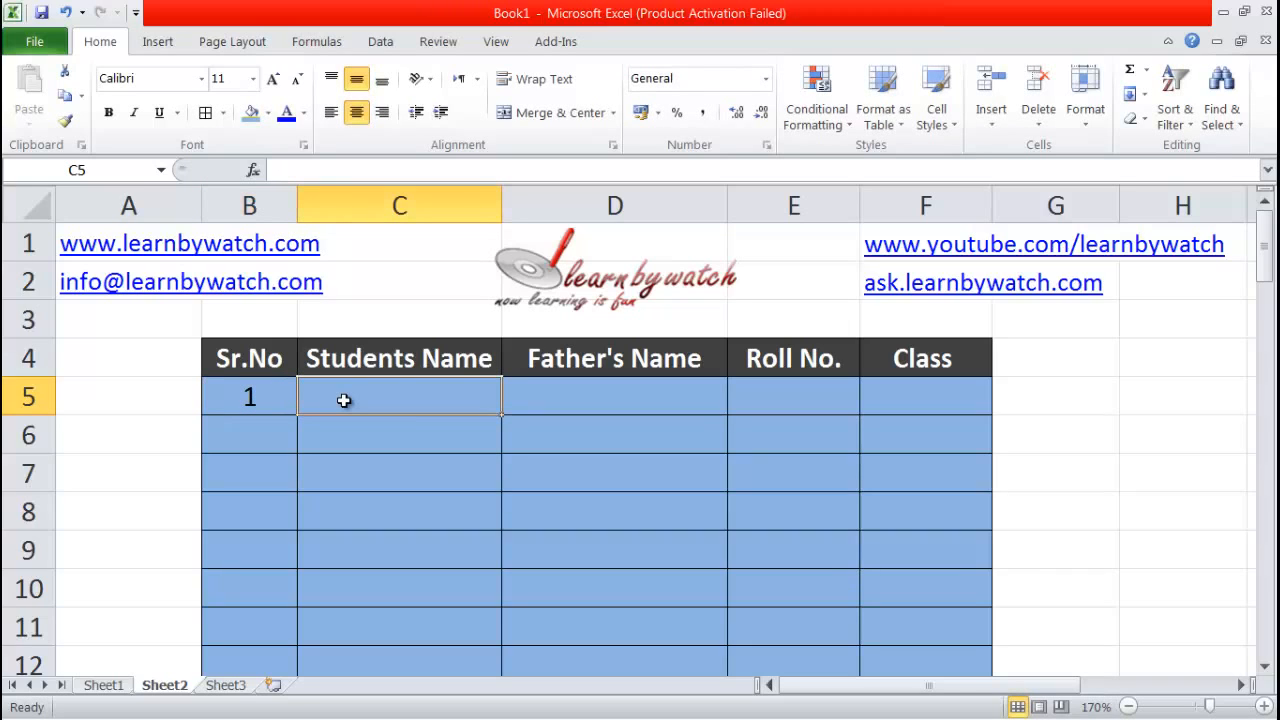
pyautogui.write('Ravi')
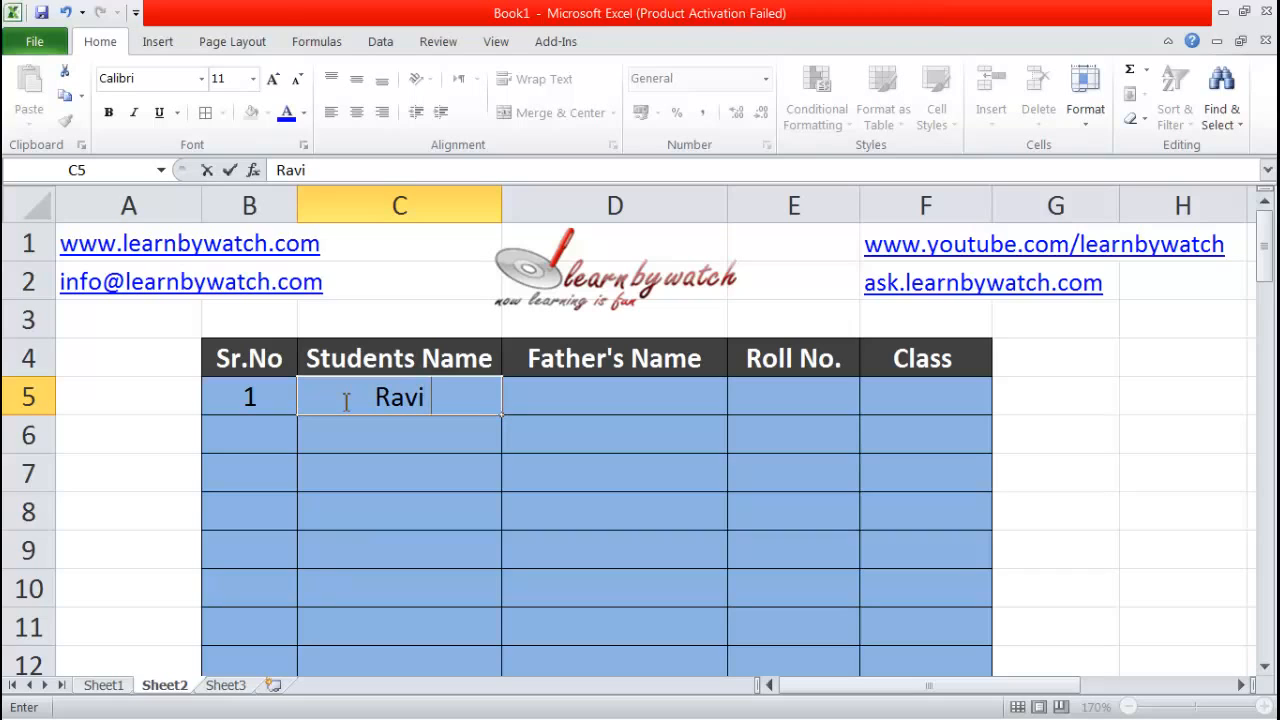
pyautogui.write(' kumar')
pyautogui.press('Tab')
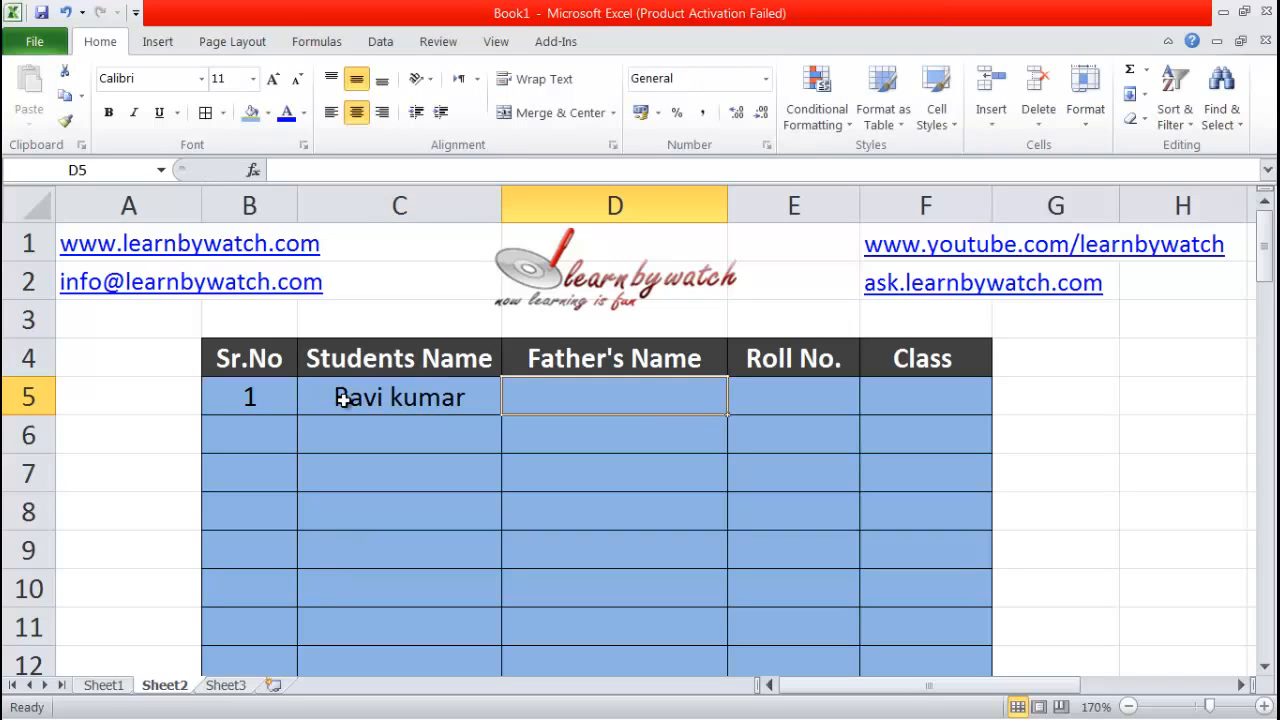
pyautogui.write('Ra')
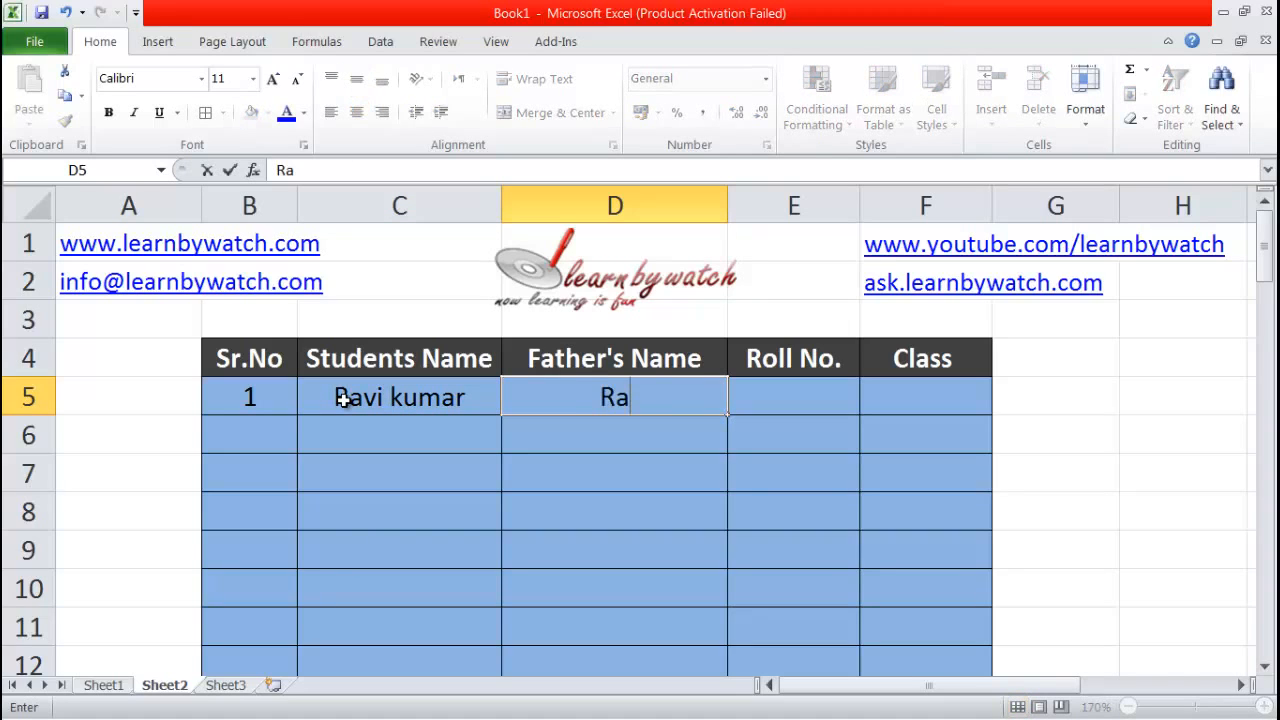
pyautogui.write('m gopal')
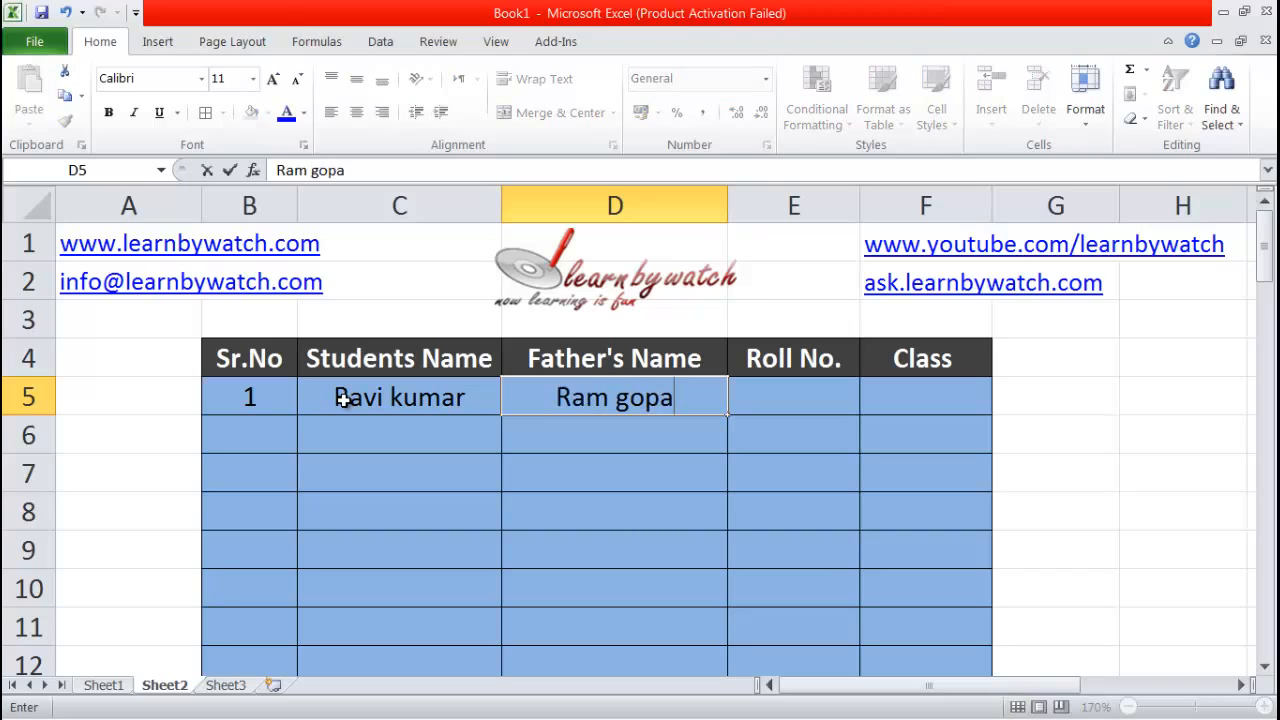
pyautogui.click(786, 398)
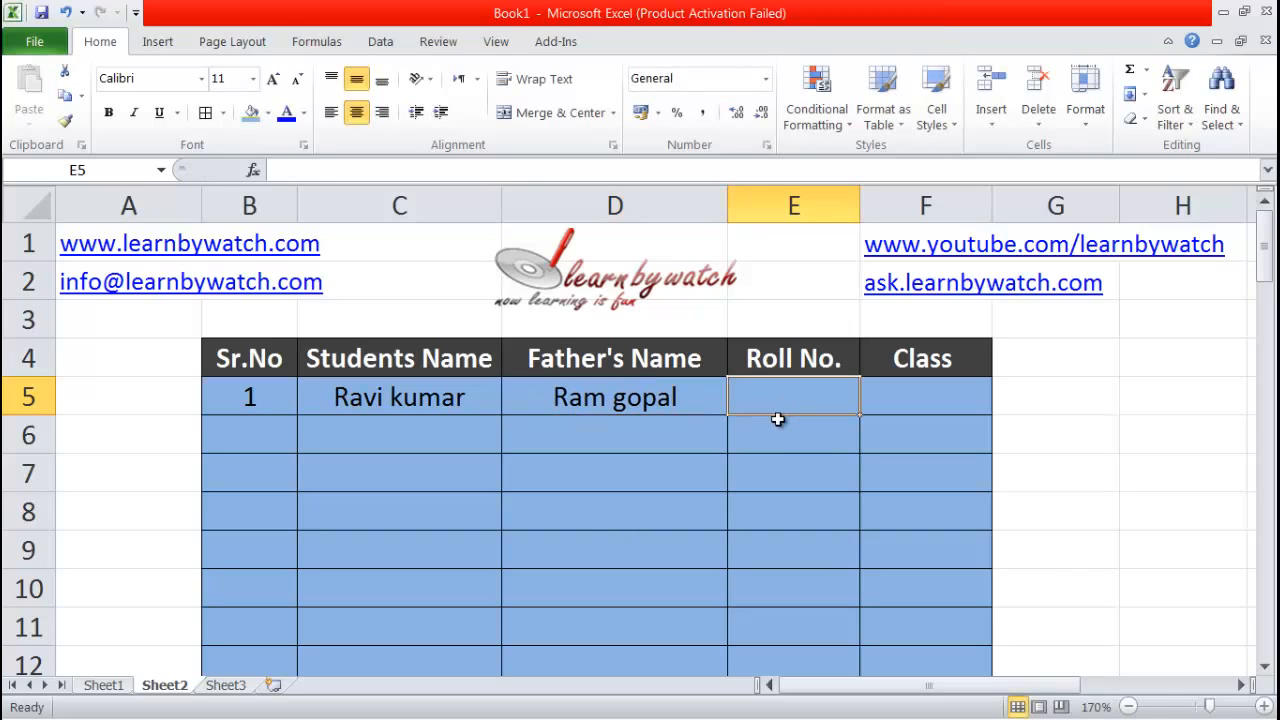
pyautogui.write('1500')
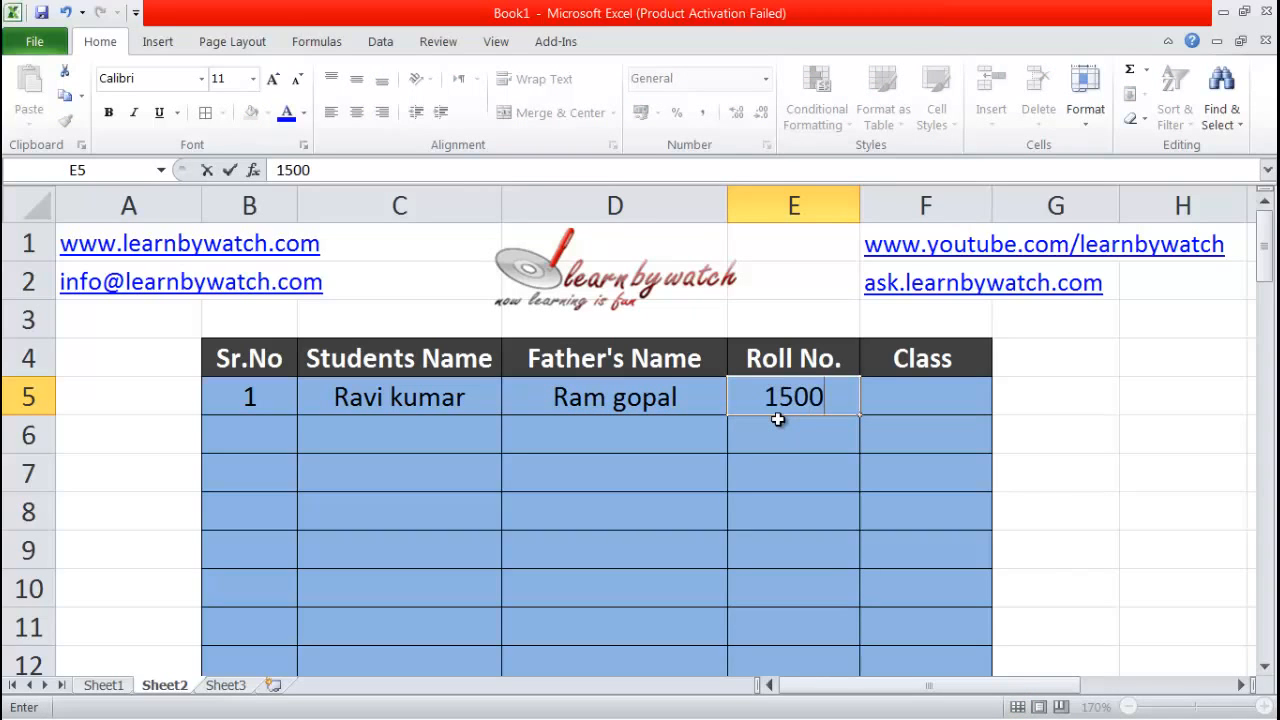
pyautogui.click(887, 408)
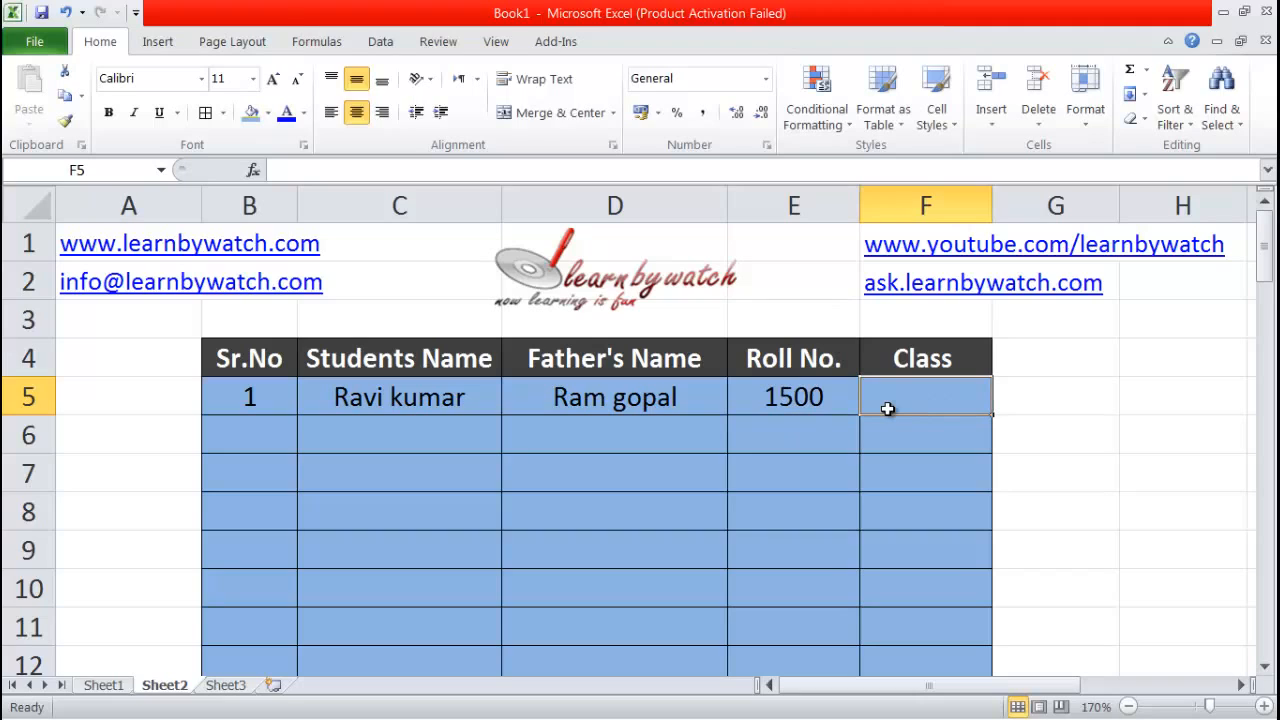
pyautogui.write('8th')
pyautogui.click(378, 438)
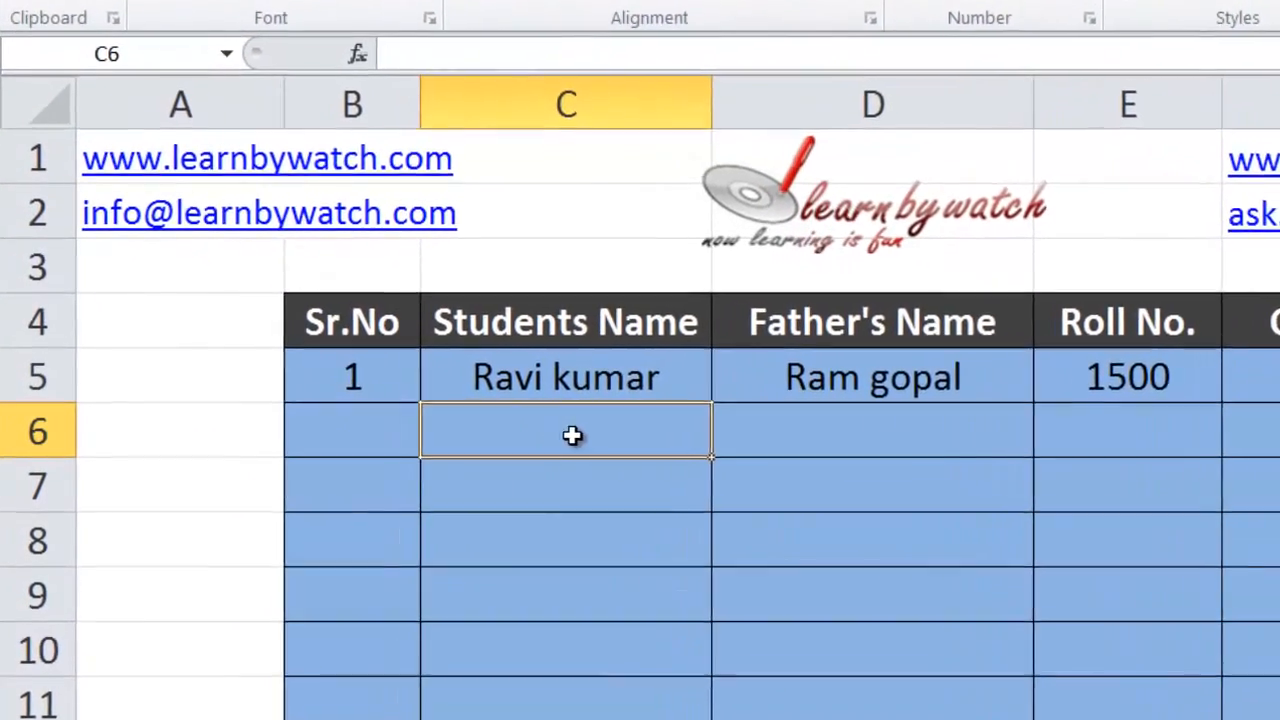
# - Begin cell B6's formula as =if(ISBLANK( using the ISBLANK autocomplete suggestion
pyautogui.click(365, 428)
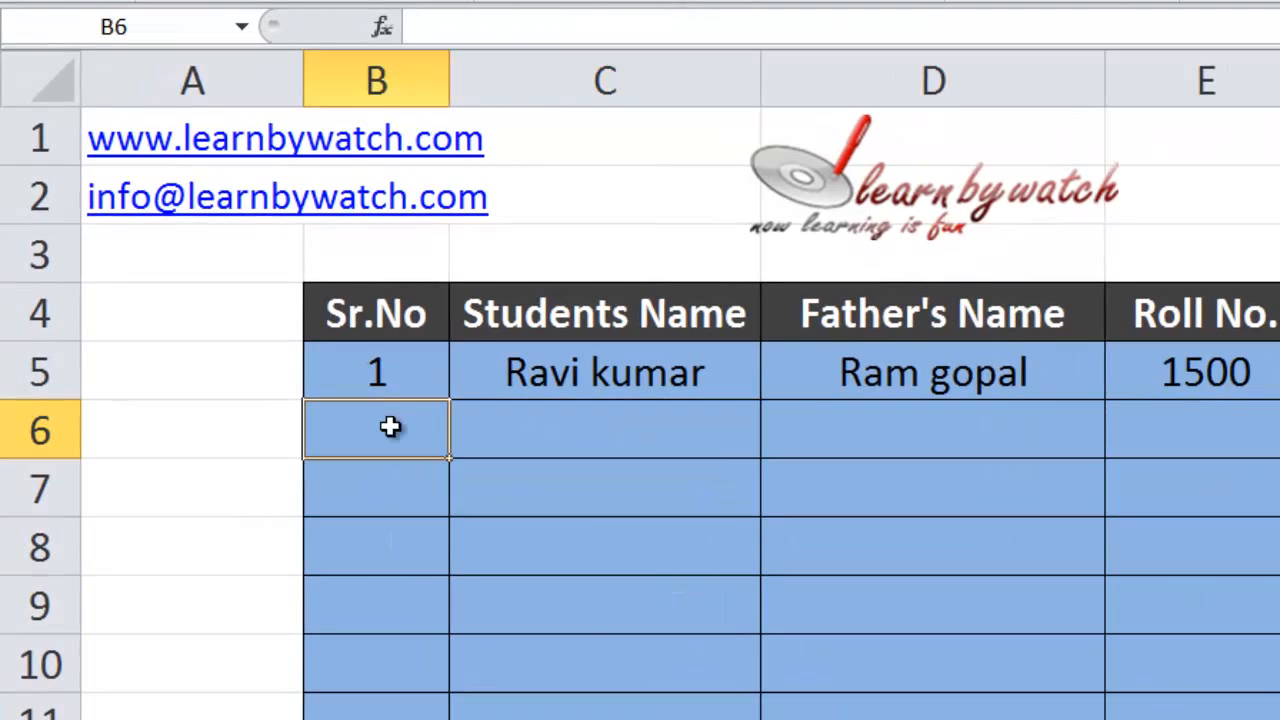
pyautogui.write('=if')
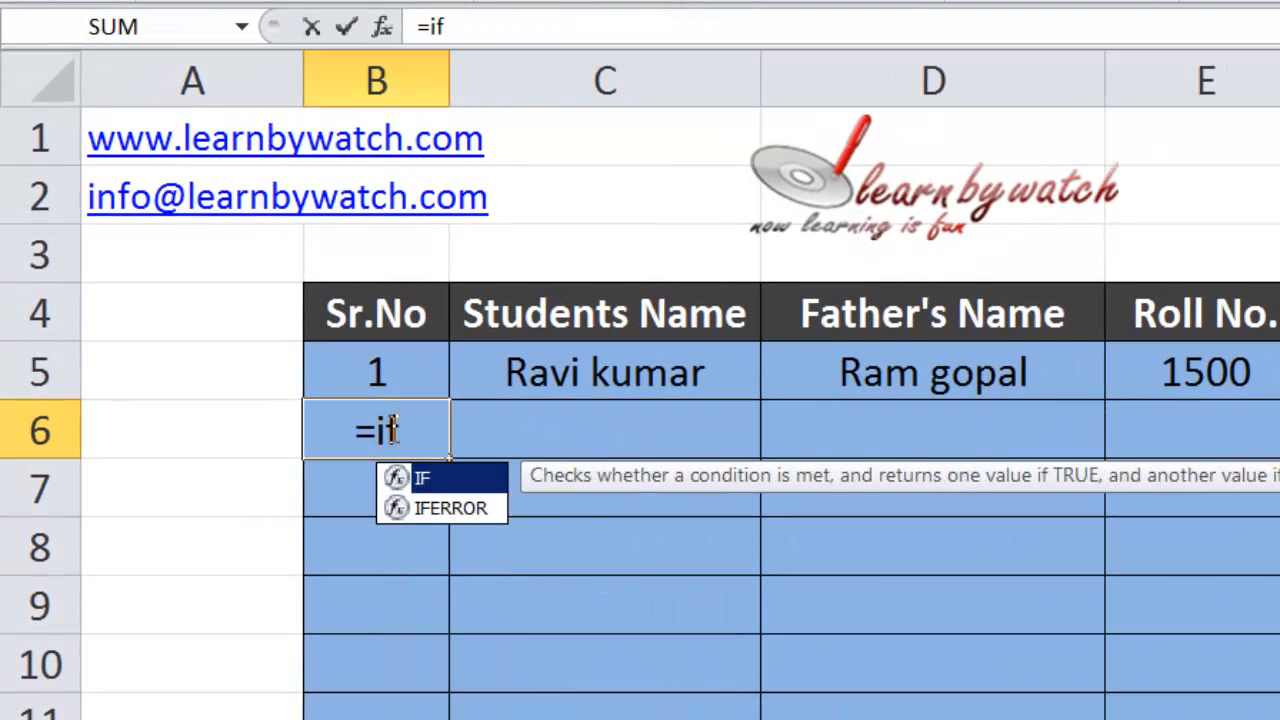
pyautogui.write('(')
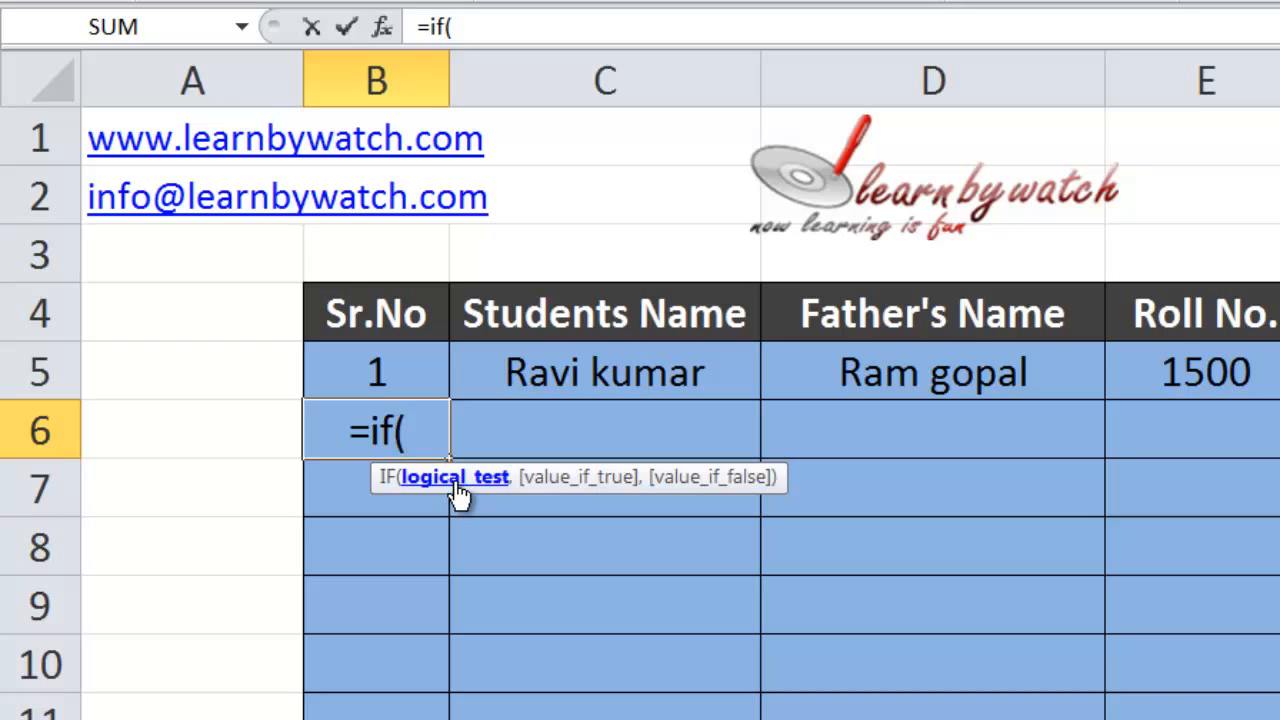
pyautogui.write('is')
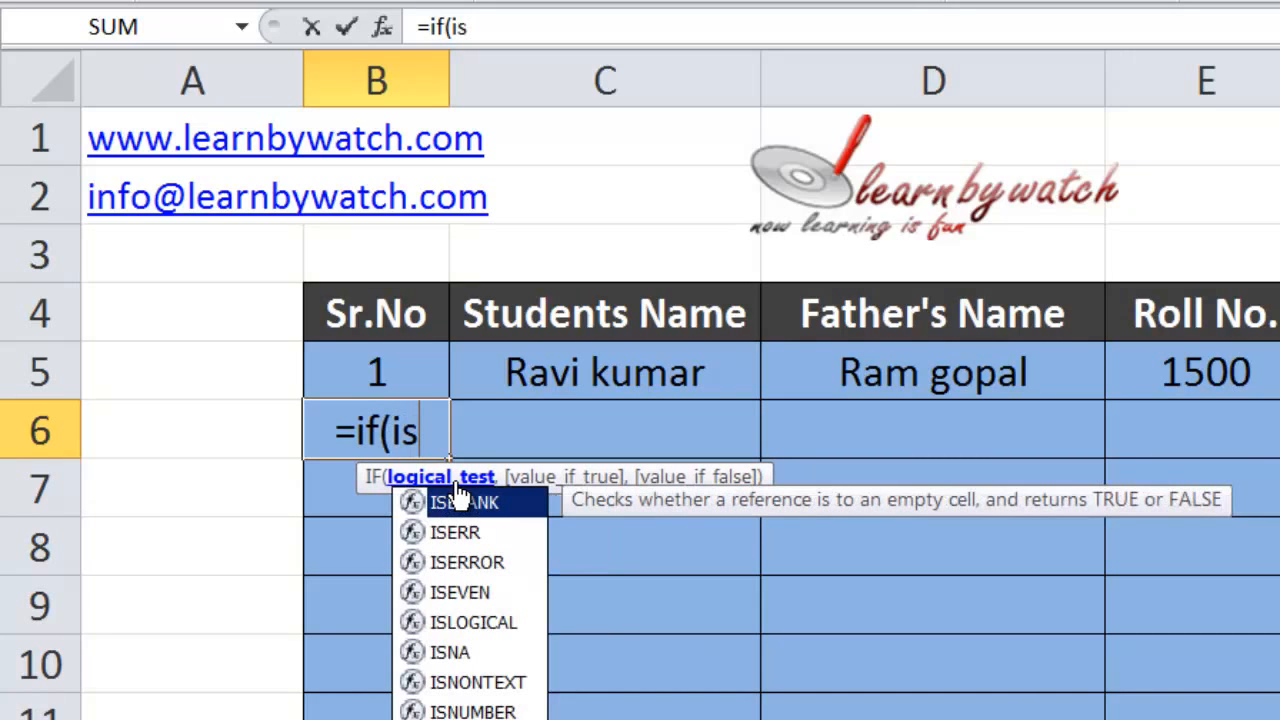
pyautogui.write('b')
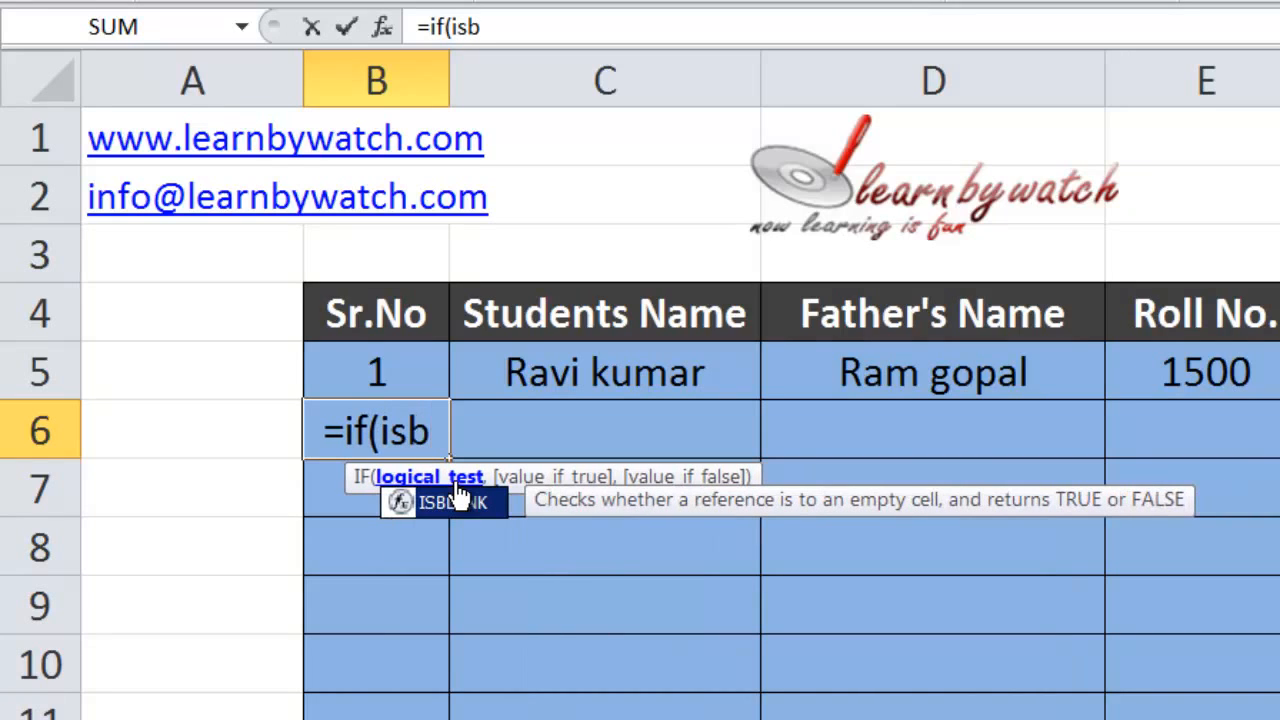
pyautogui.press('Tab')
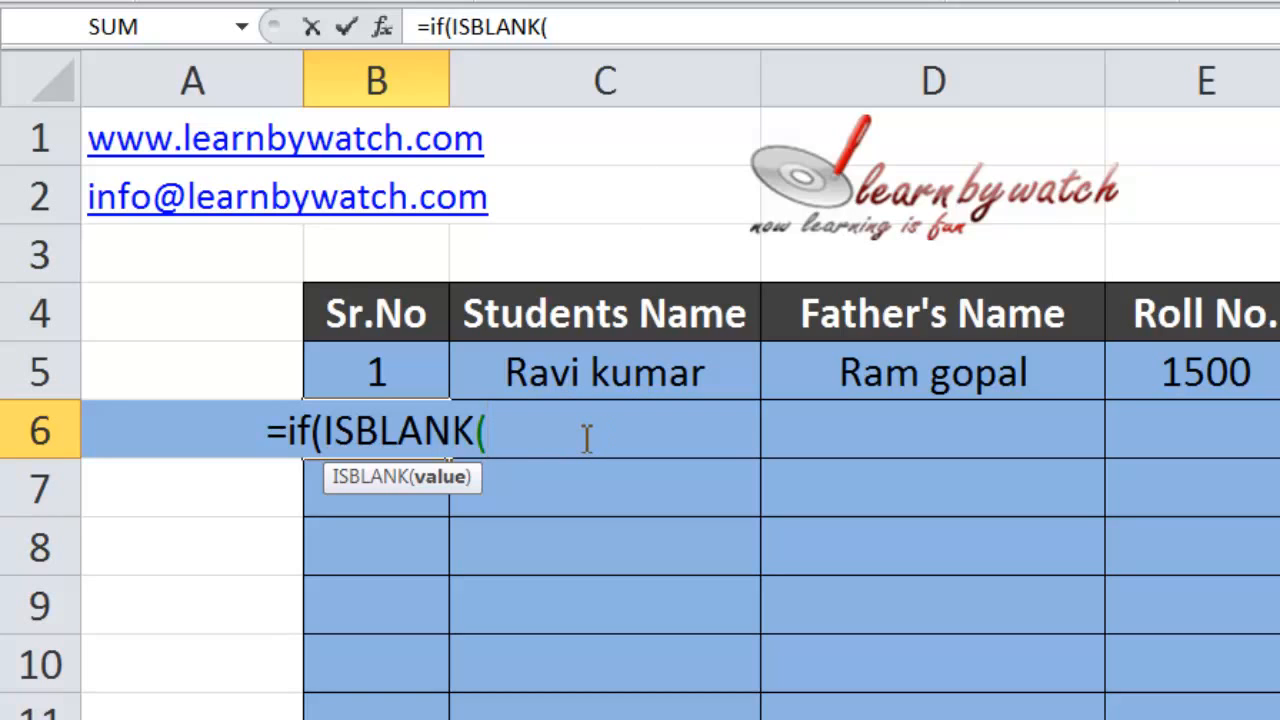
# - Complete B6 as =IF(ISBLANK(C6)," ",B5+1), leaving it blank until C6 has a name
pyautogui.write('c')
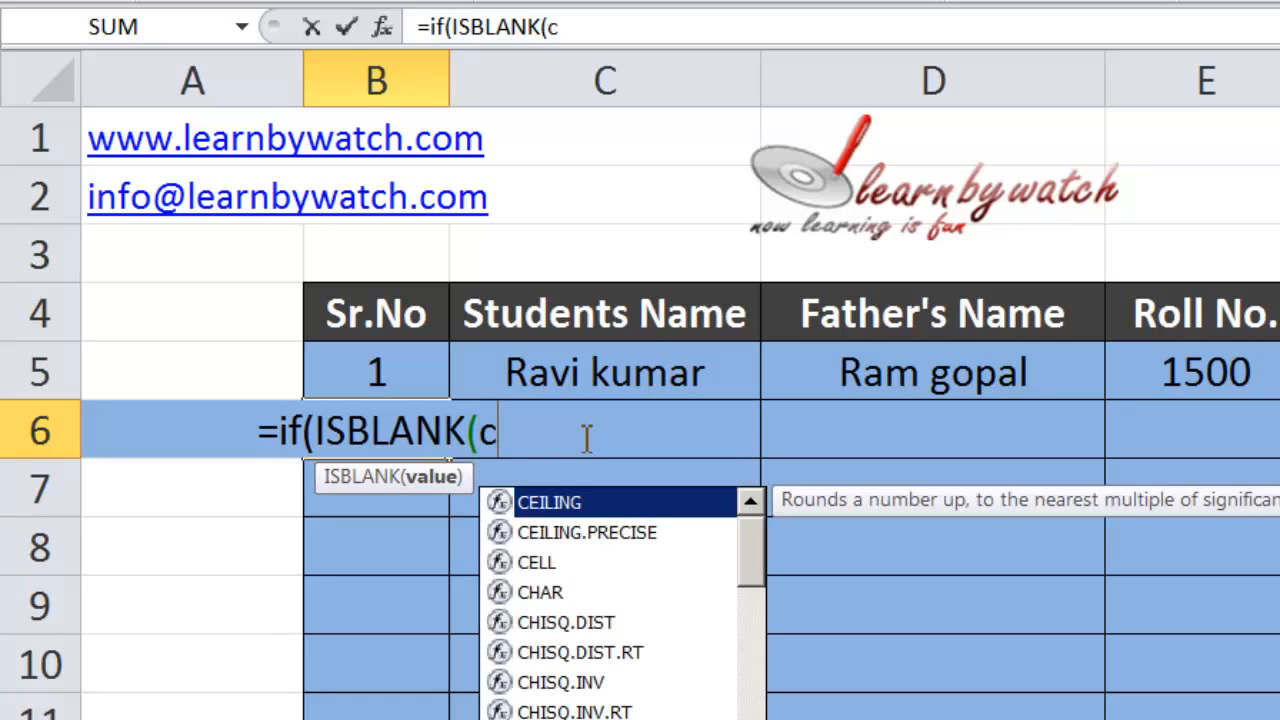
pyautogui.write('6')
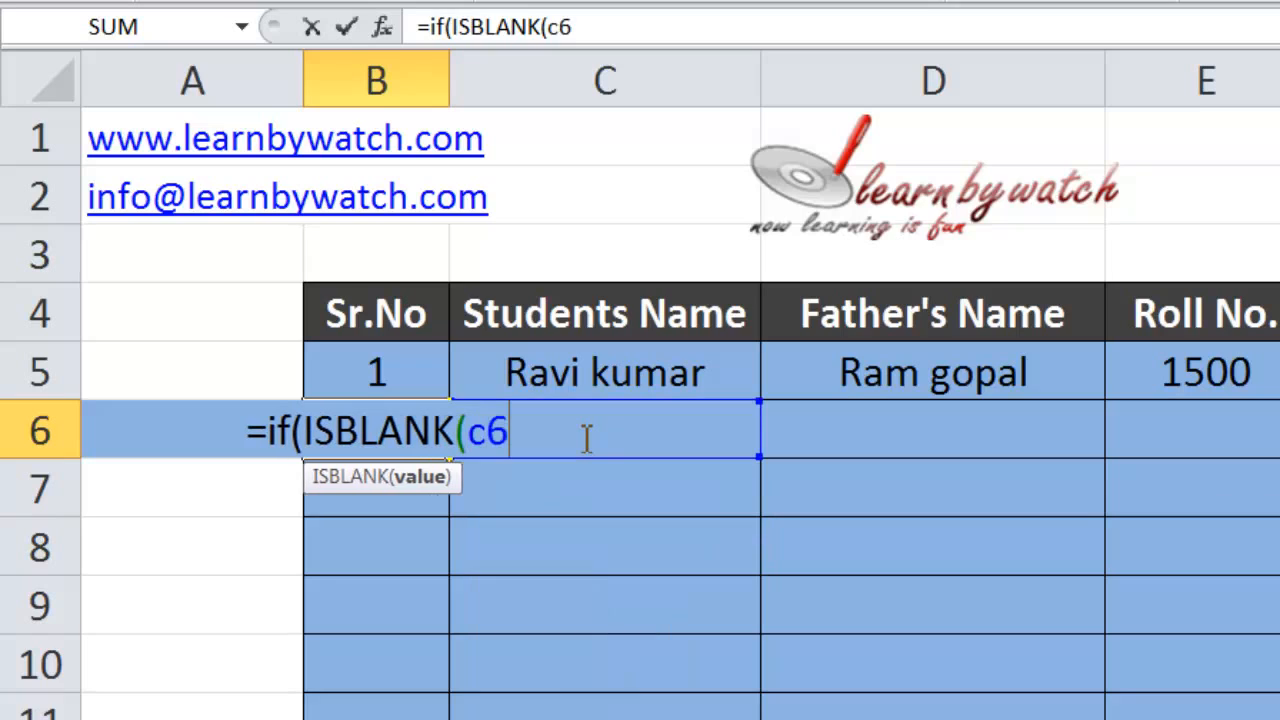
pyautogui.write(')')
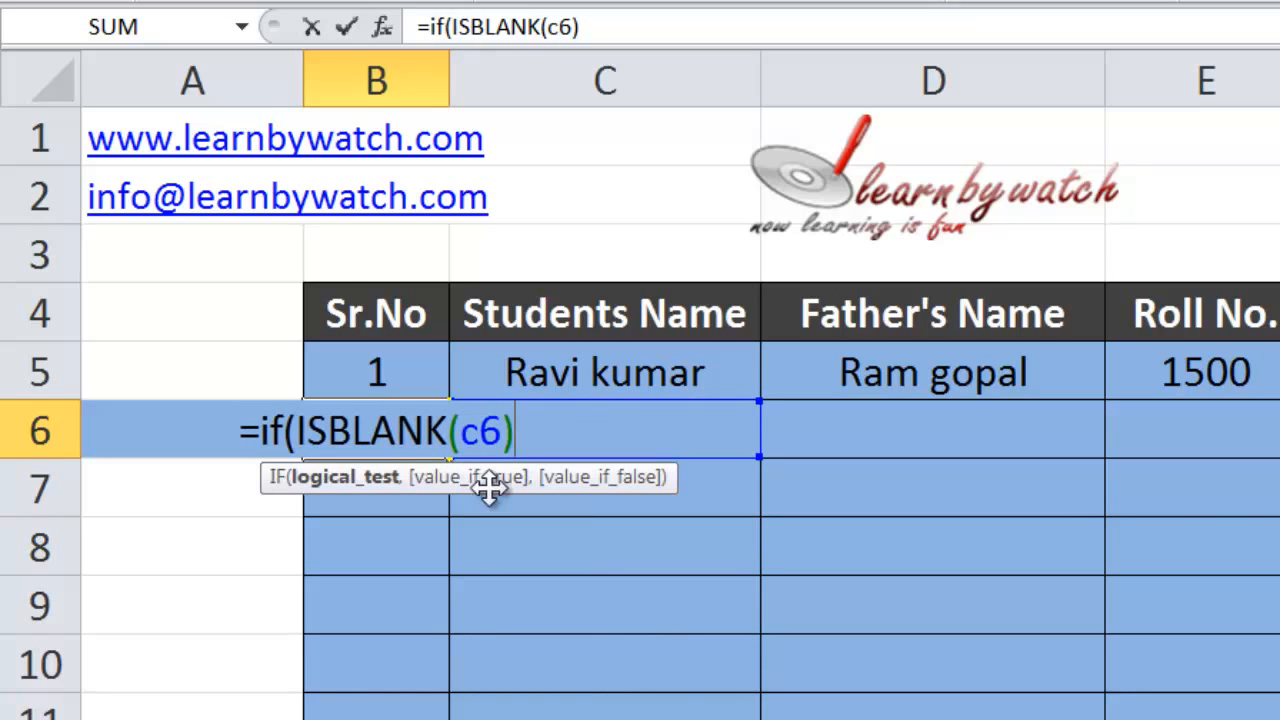
pyautogui.write(',')
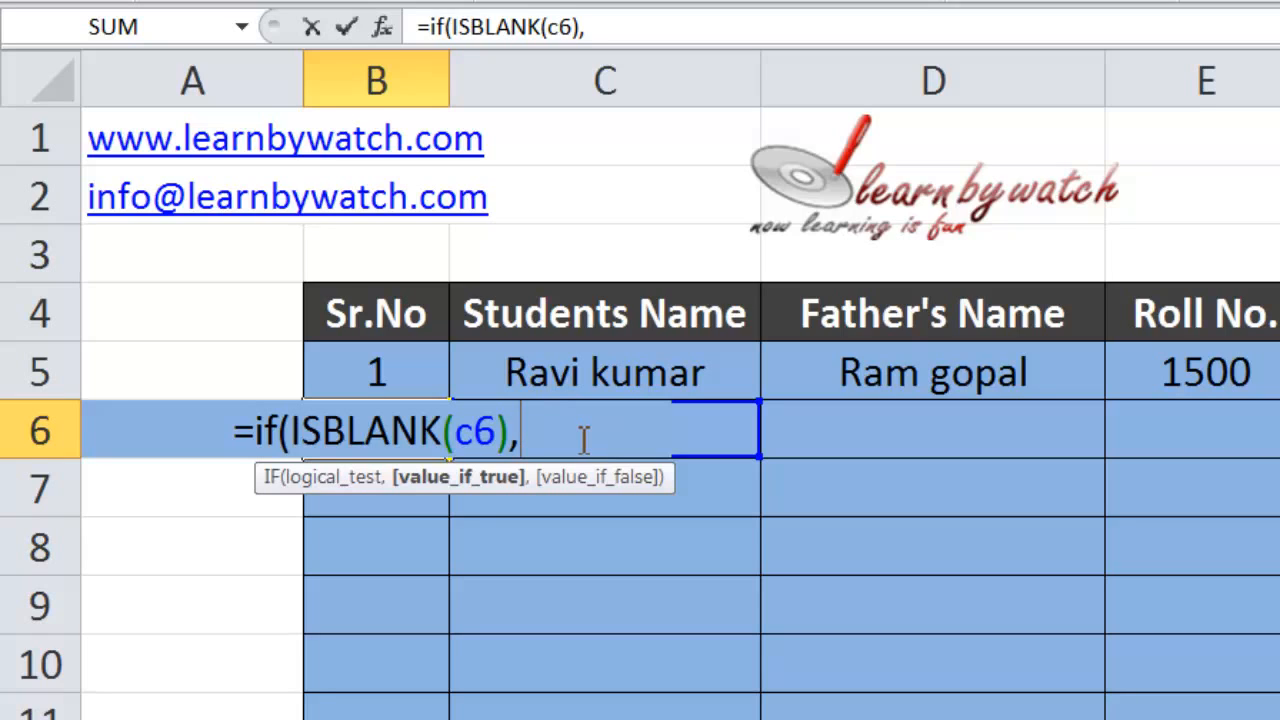
pyautogui.write('"')
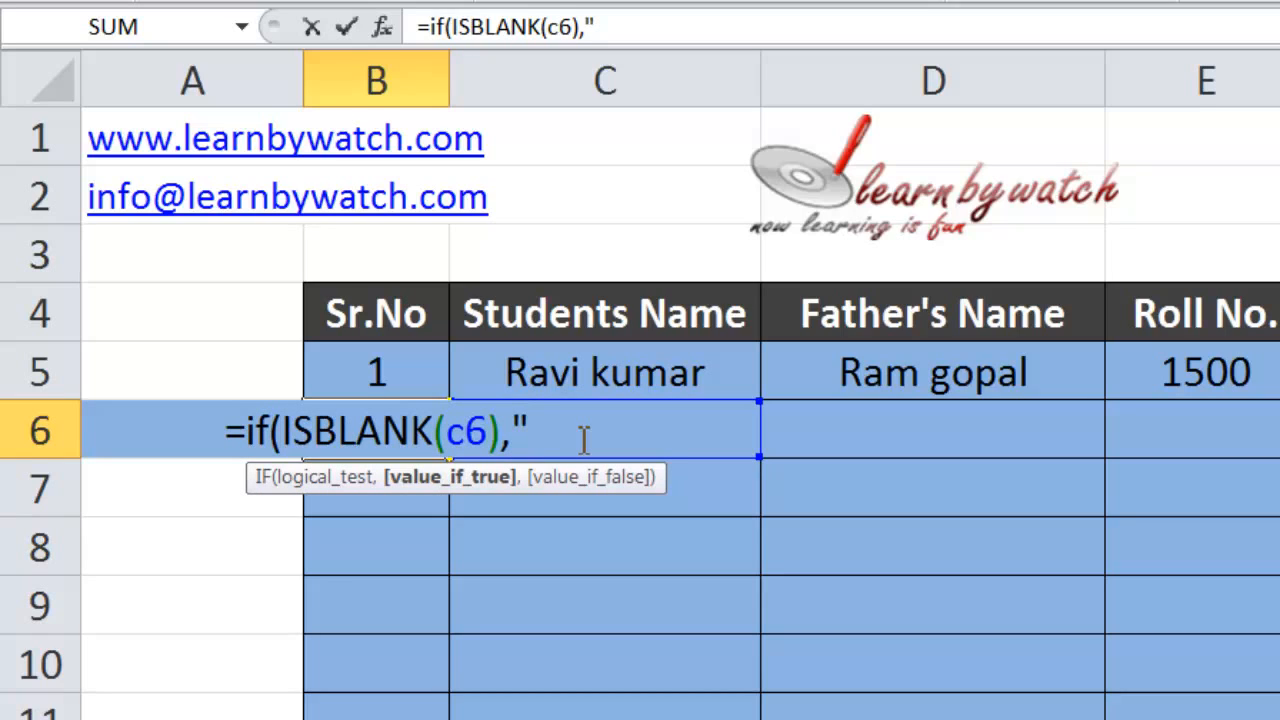
pyautogui.write(' ",')
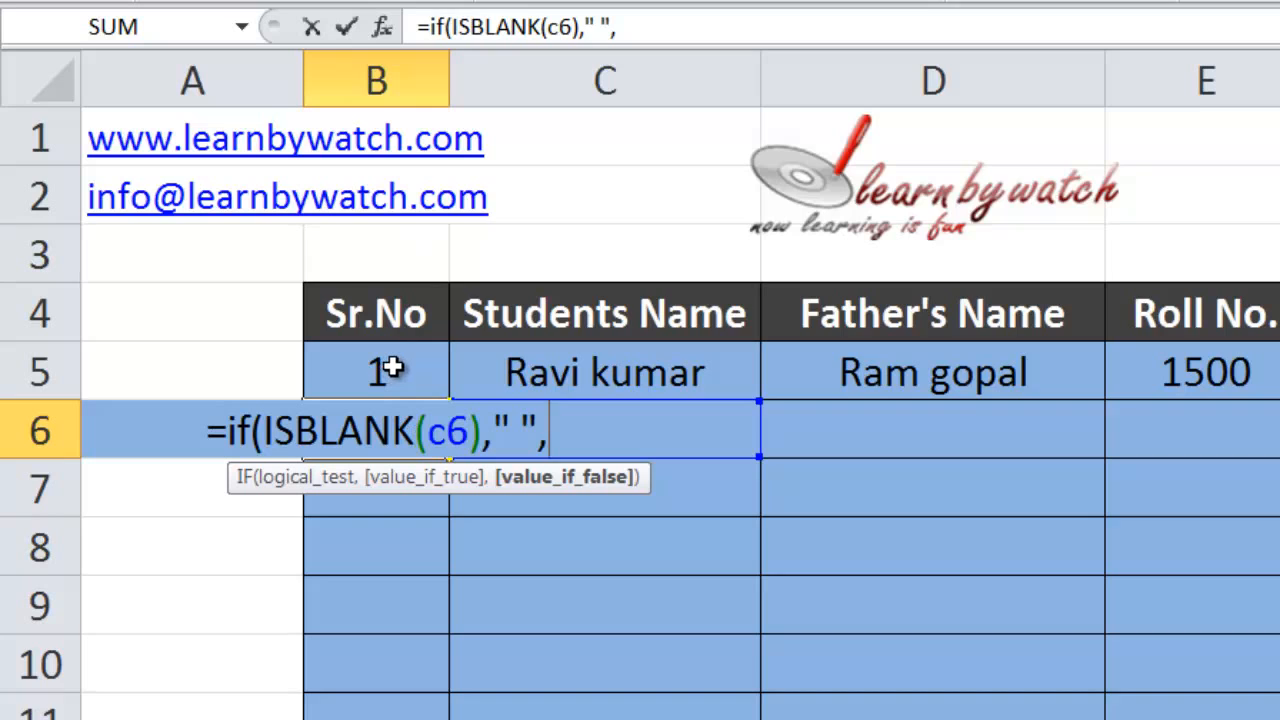
pyautogui.write('b5')
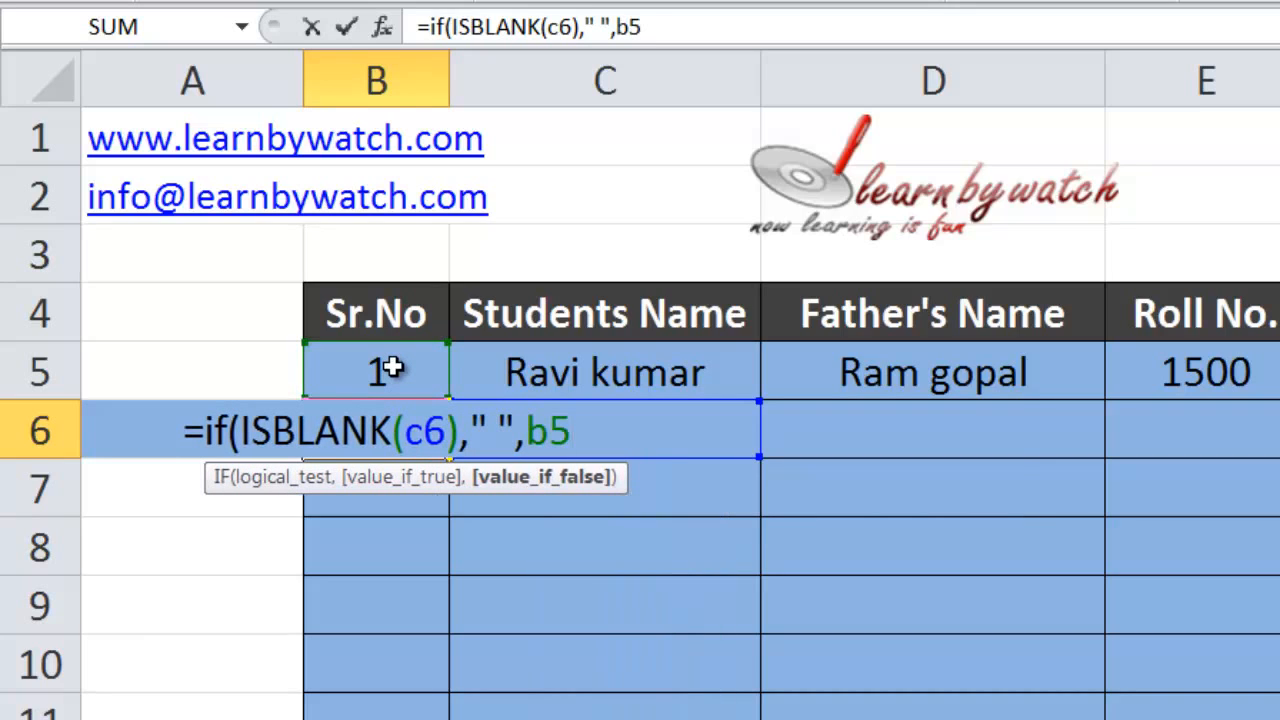
pyautogui.write('+')
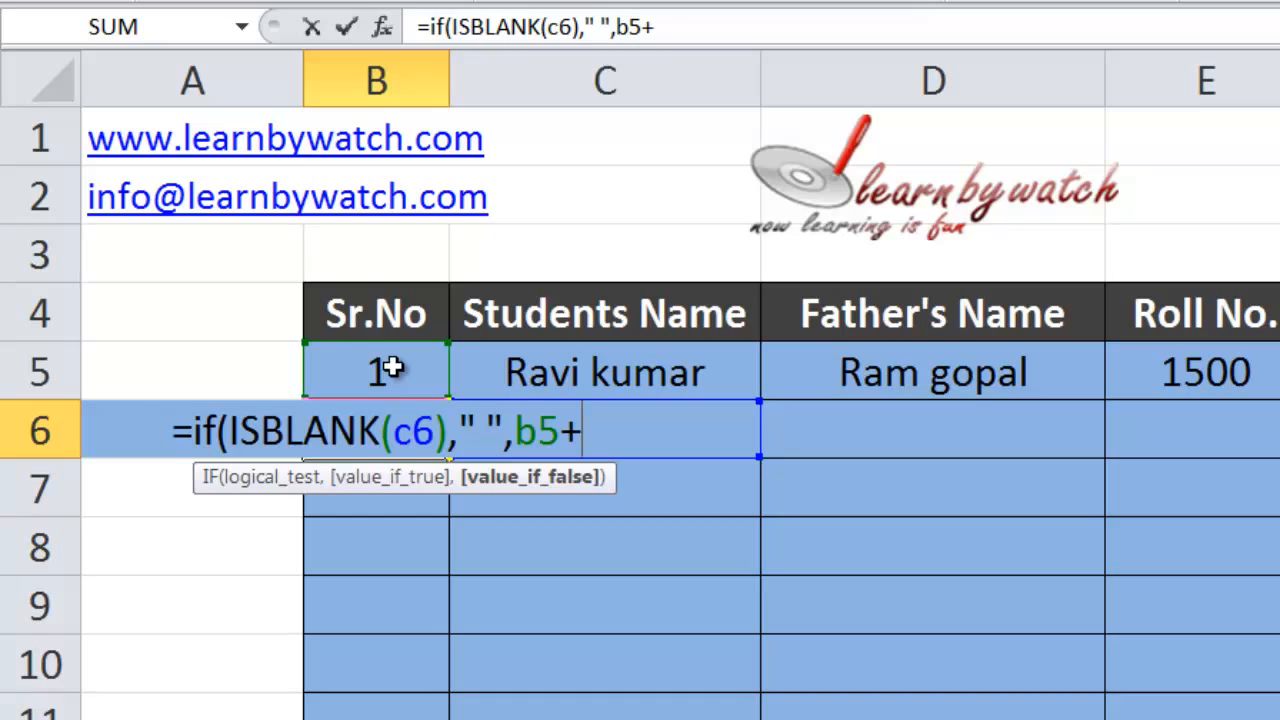
pyautogui.write('1')
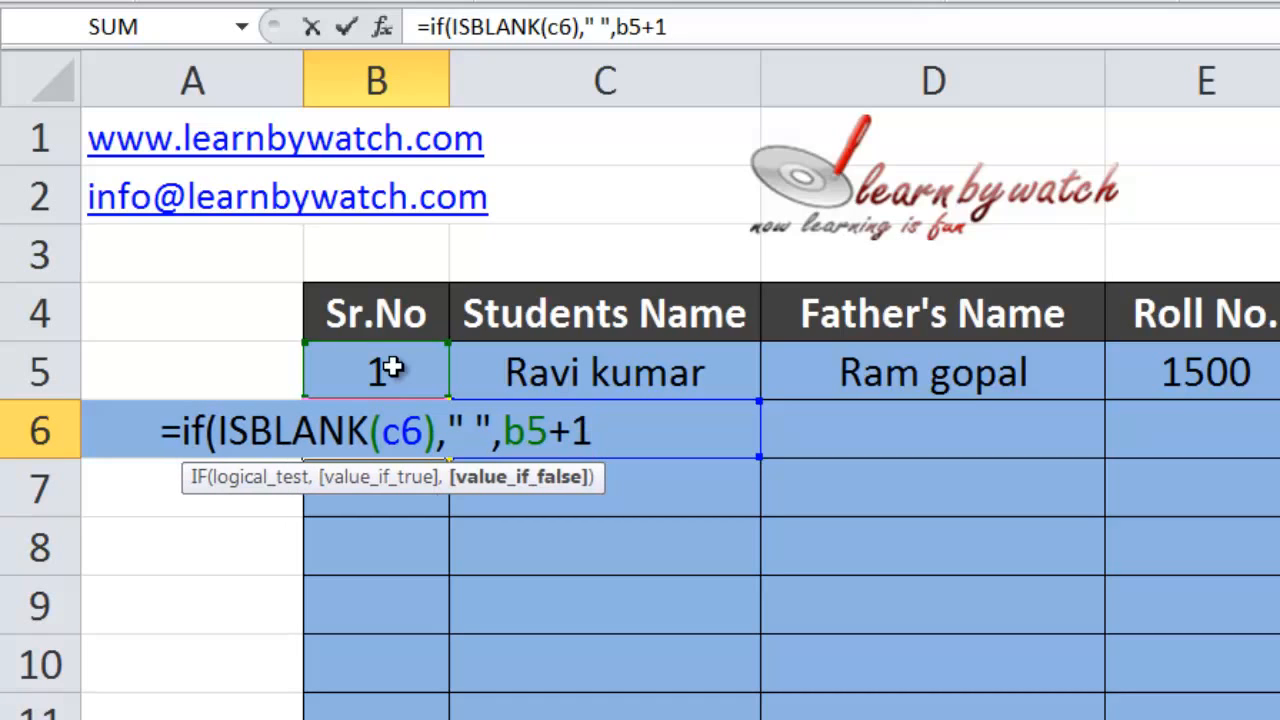
pyautogui.write(')')
pyautogui.press('Return')
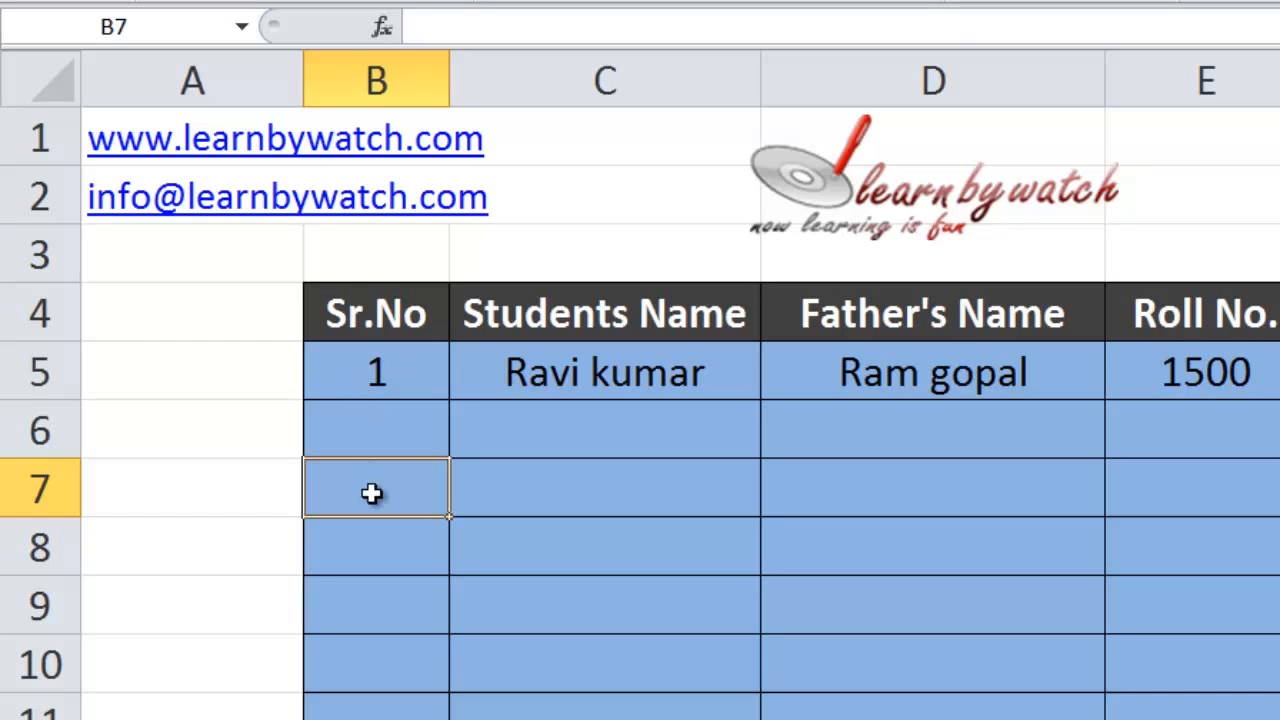
# - Enter two more student names in C6 and C7, making B6 display serial 2
pyautogui.click(380, 428)
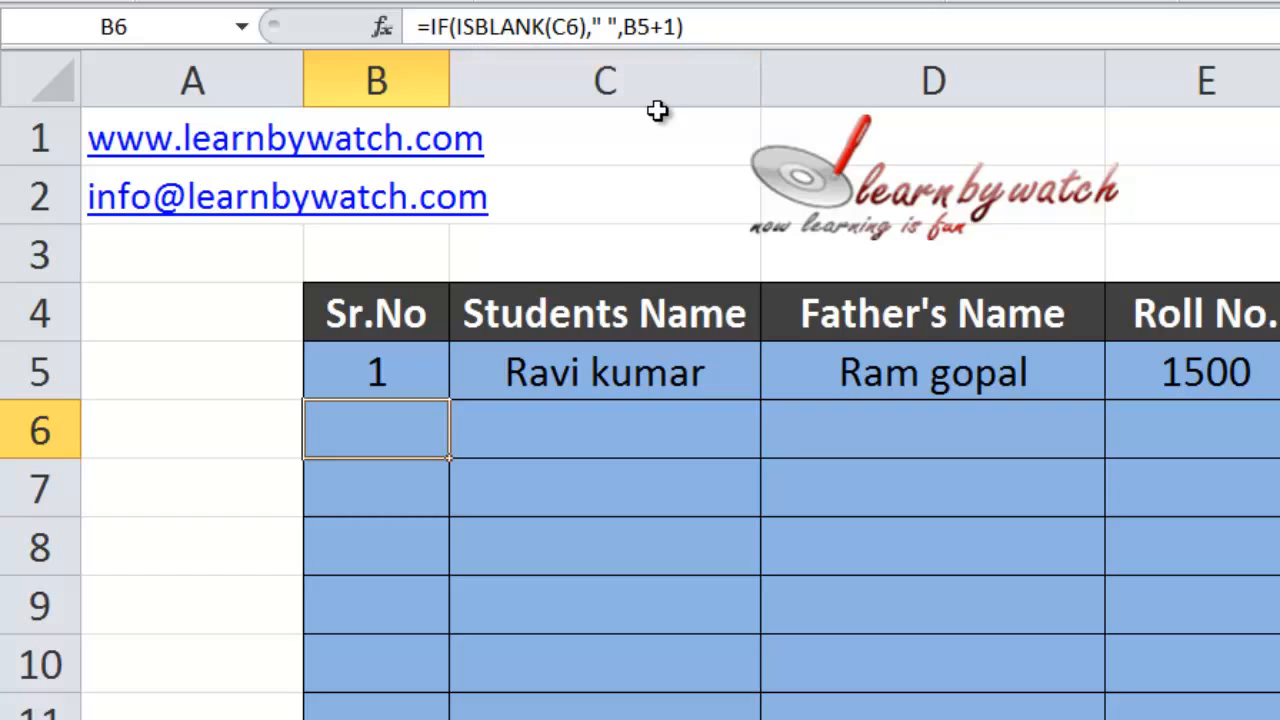
pyautogui.click(540, 434)
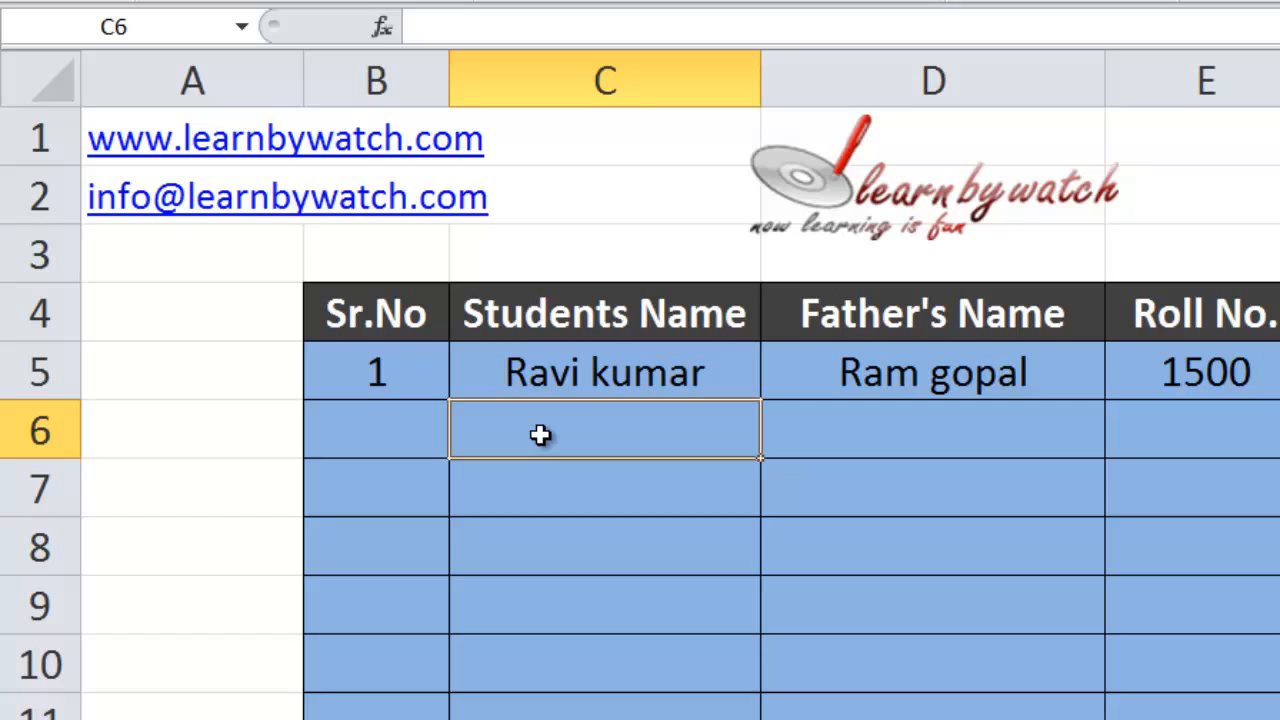
pyautogui.write('Viv')
pyautogui.write('ek pal')
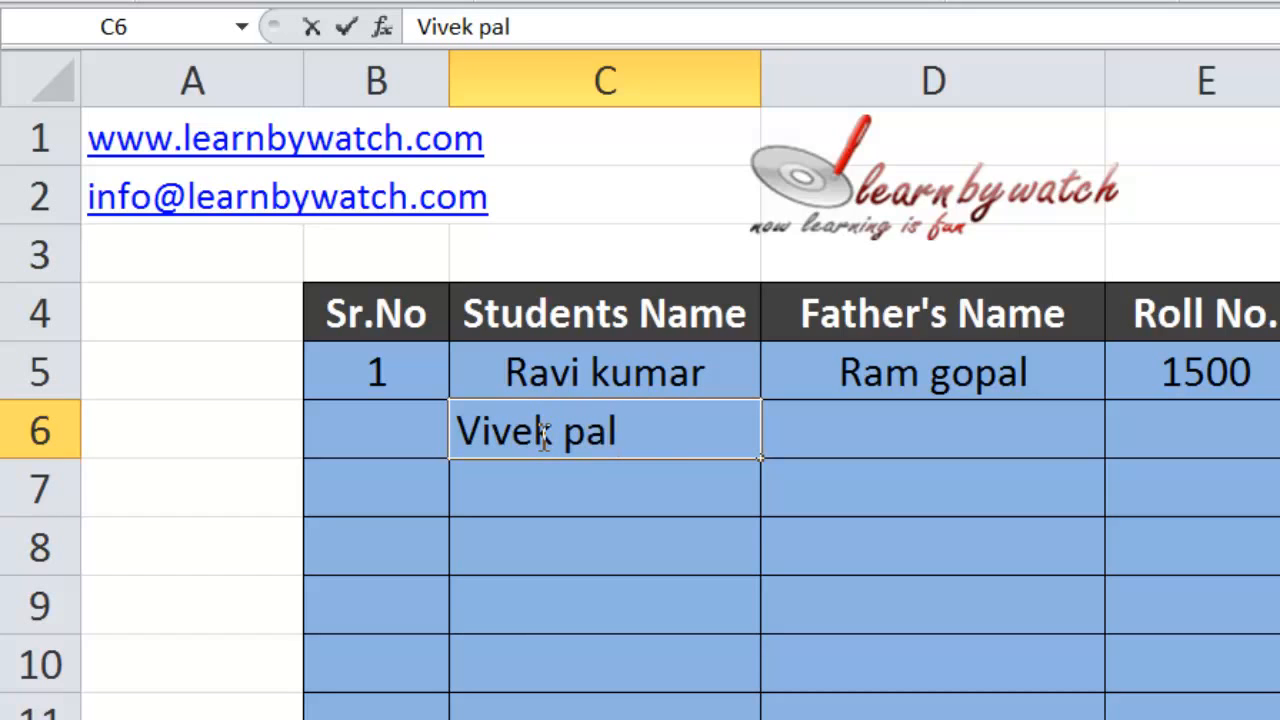
pyautogui.press('Return')
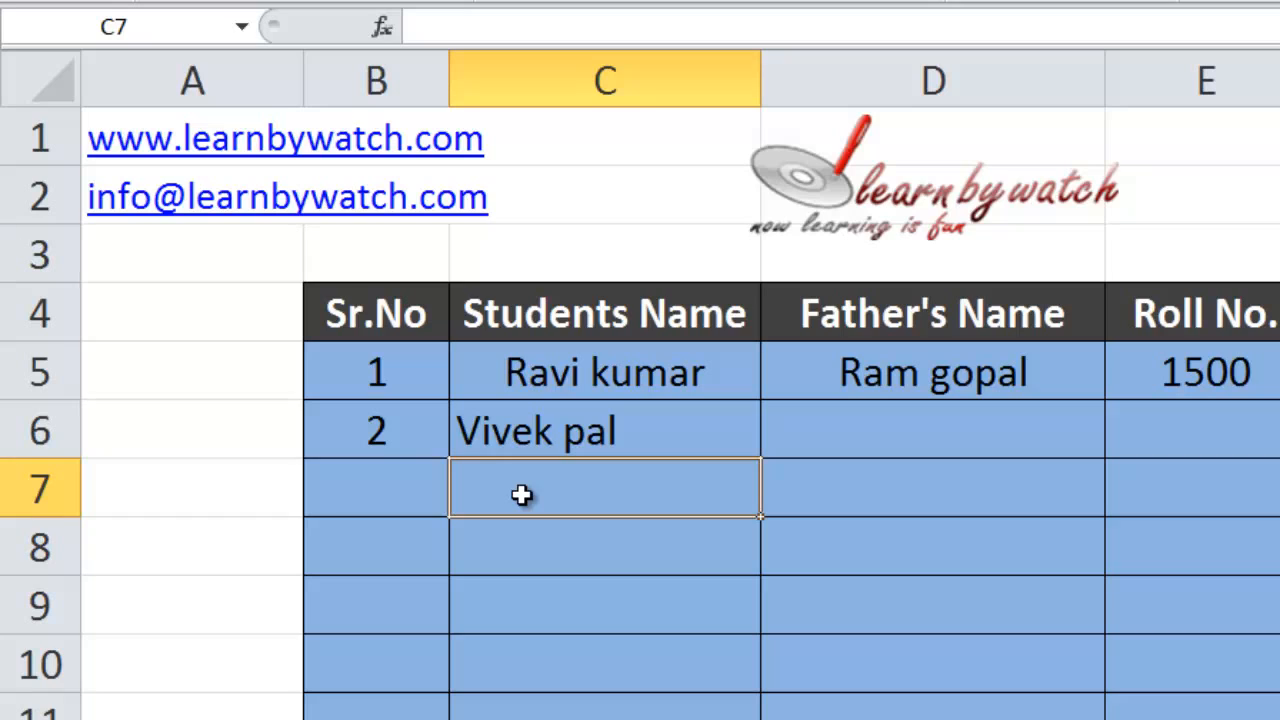
pyautogui.write('Saurabh')
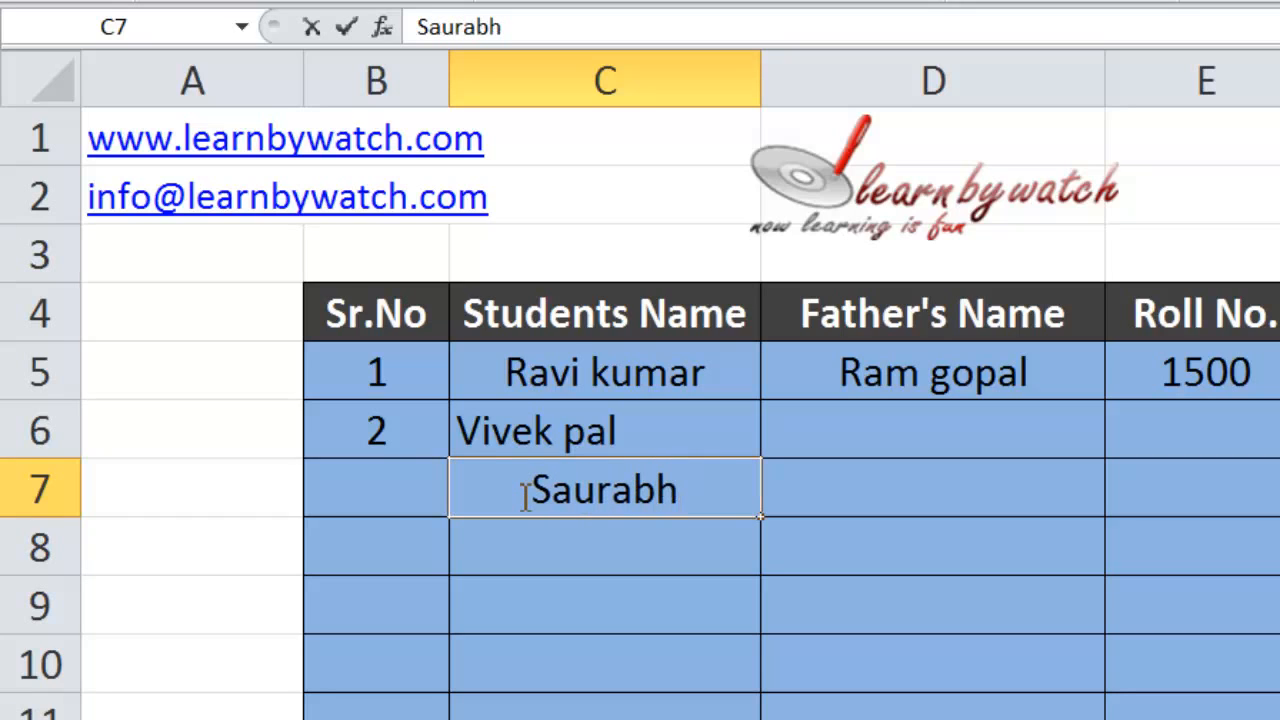
pyautogui.press('Return')
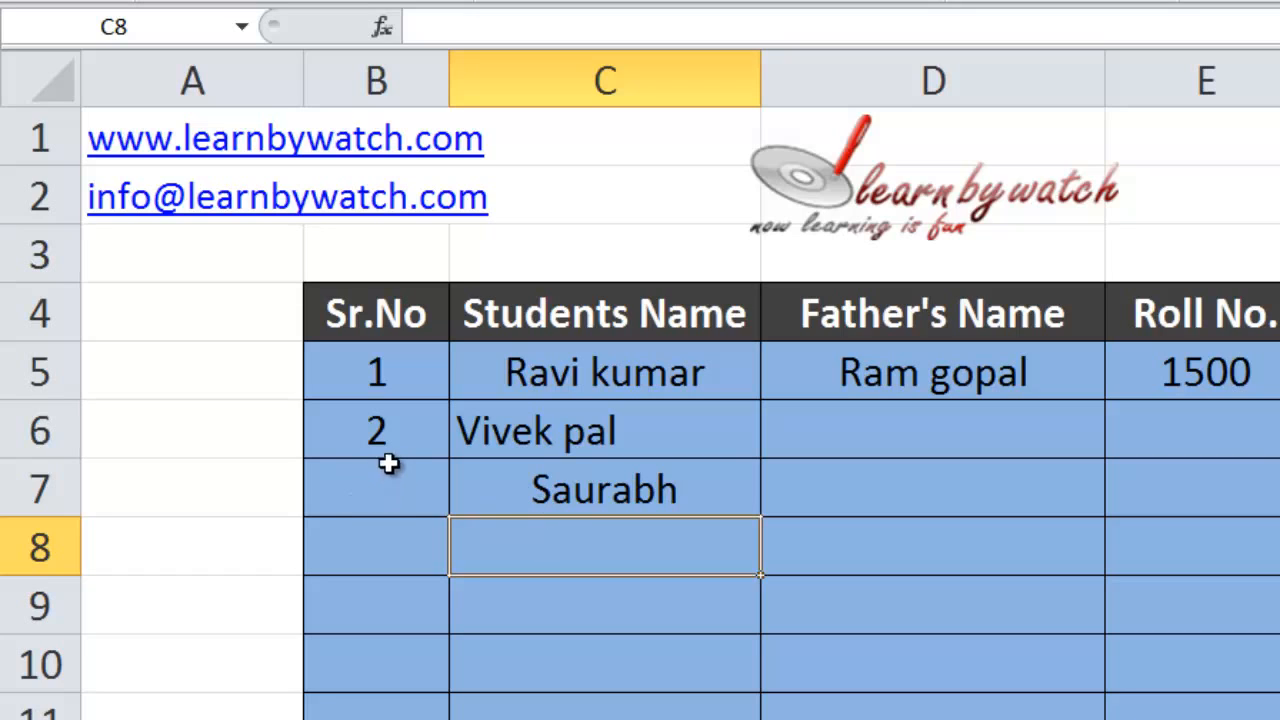
pyautogui.click(407, 427)
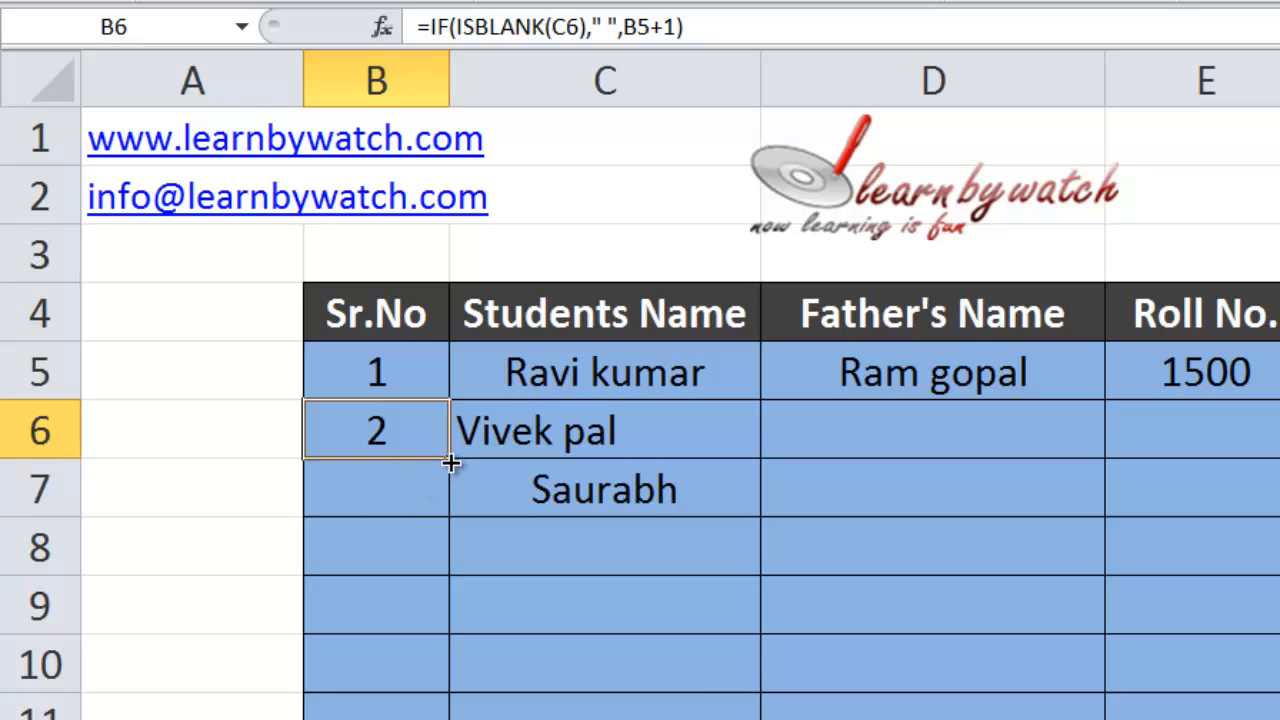
# - Fill B6's serial-number formula down column B, so B7 shows 3 and B8 stays blank
pyautogui.moveTo(451, 460); pyautogui.dragTo(449, 716)
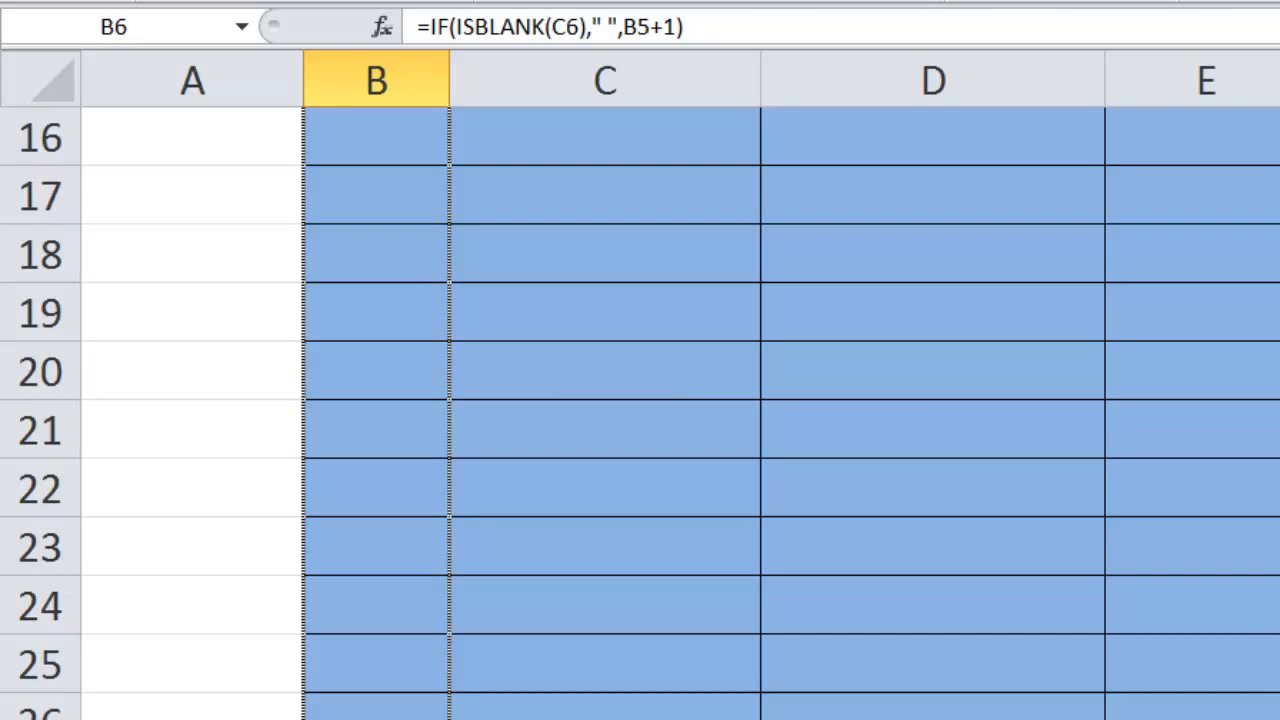
pyautogui.moveTo(449, 716); pyautogui.dragTo(449, 716)
pyautogui.scroll(3, 347, 669)
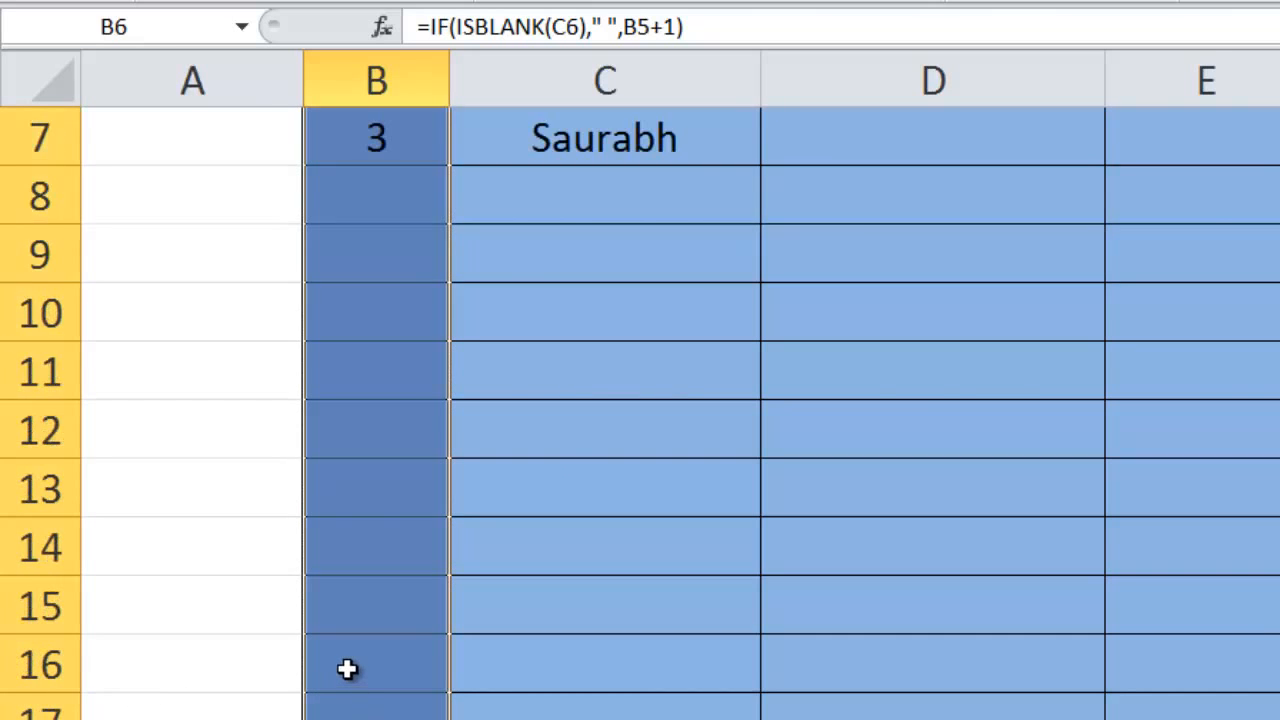
pyautogui.scroll(2, 347, 669)
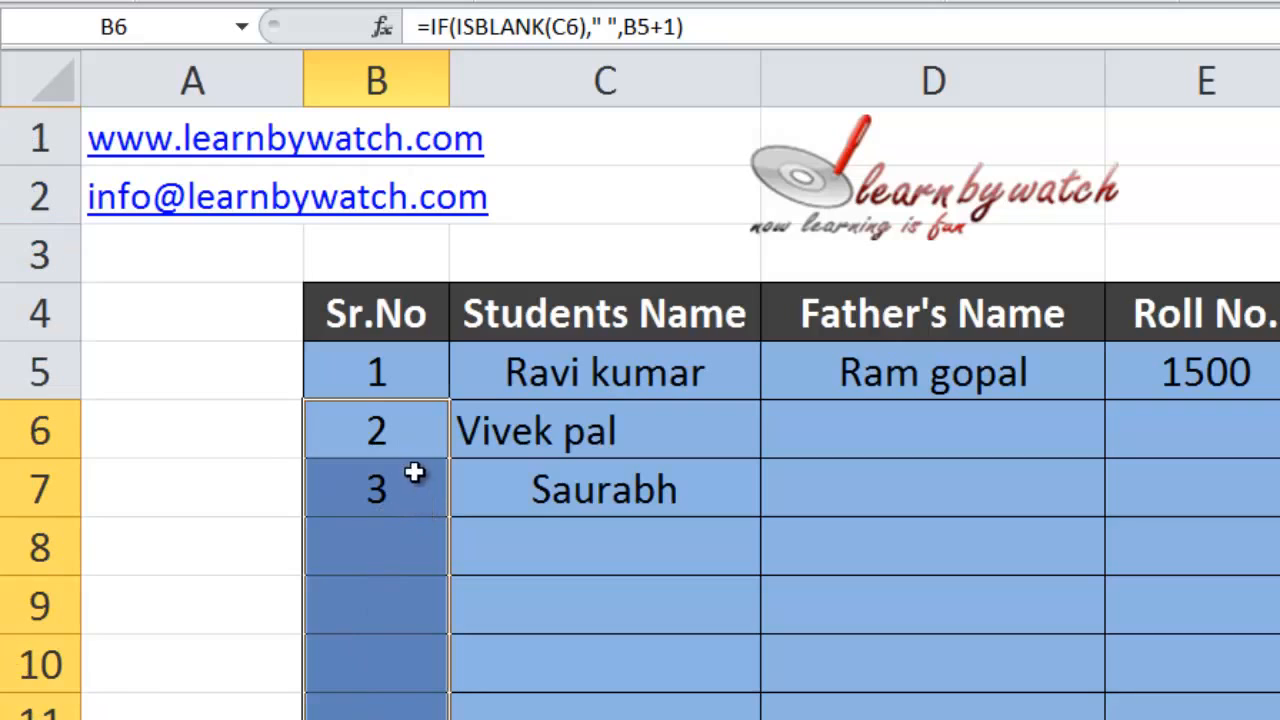
pyautogui.click(383, 523)
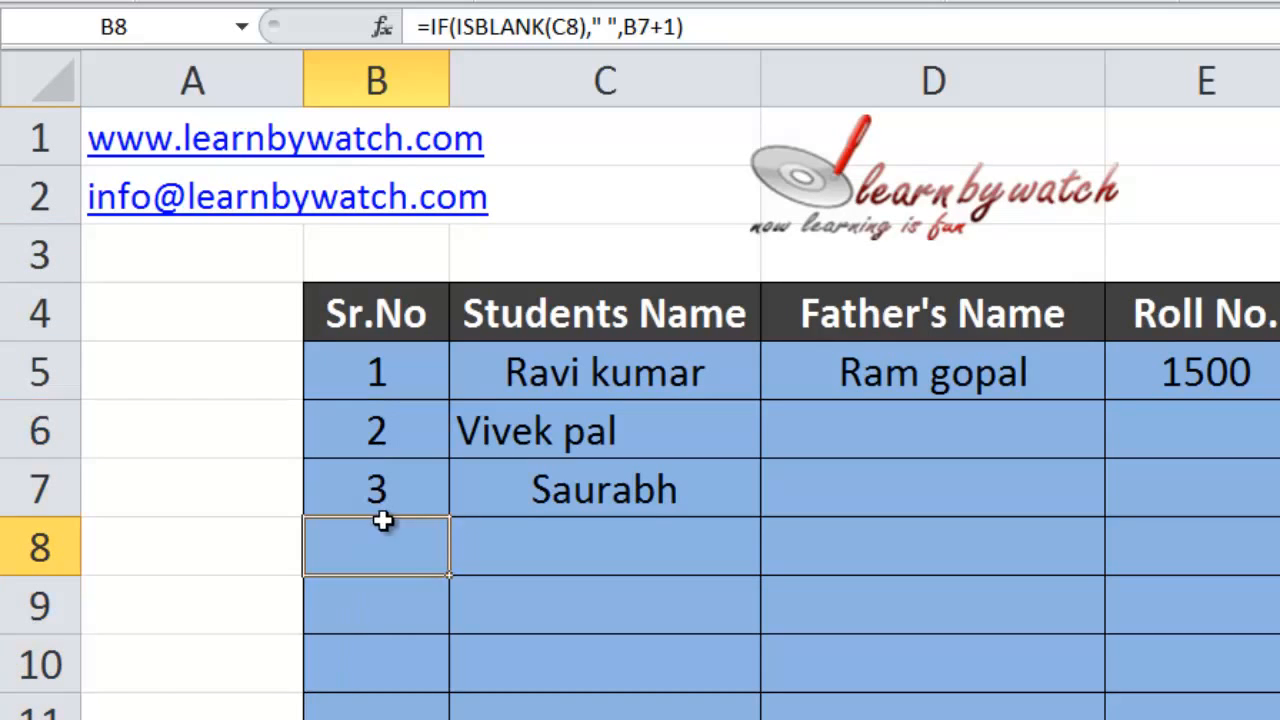
pyautogui.click(520, 568)
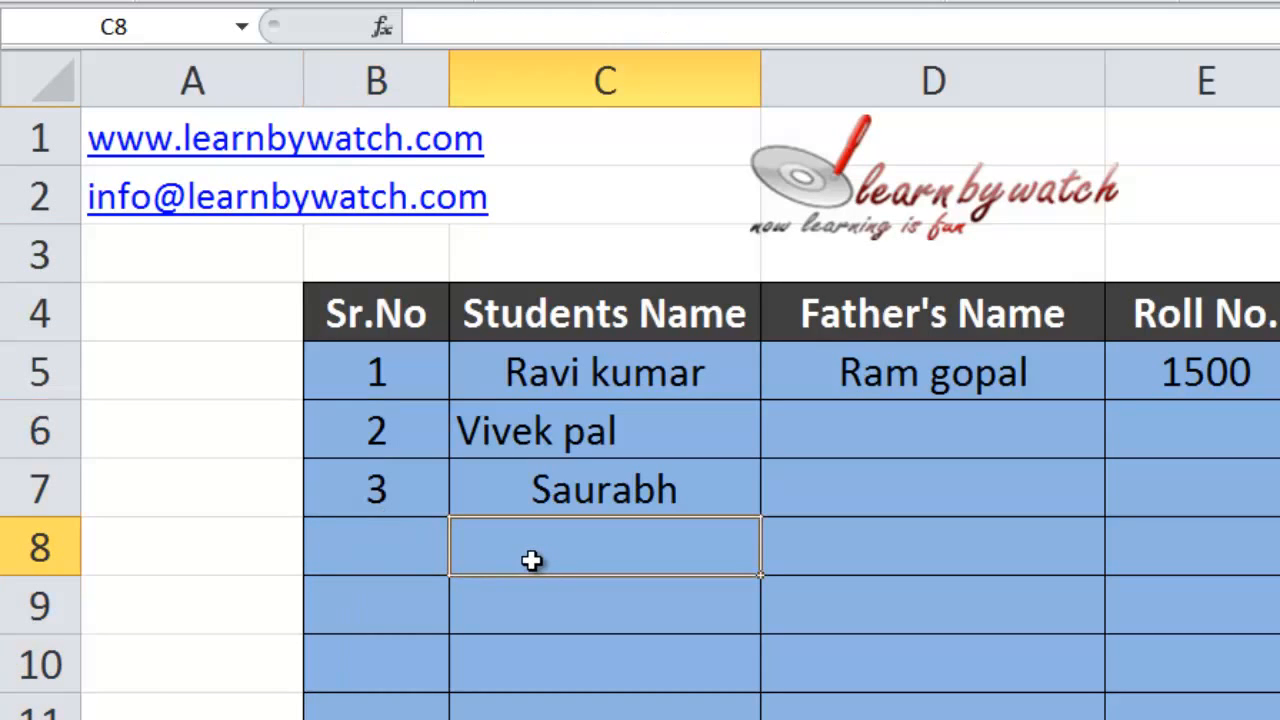
pyautogui.write('Rahul')
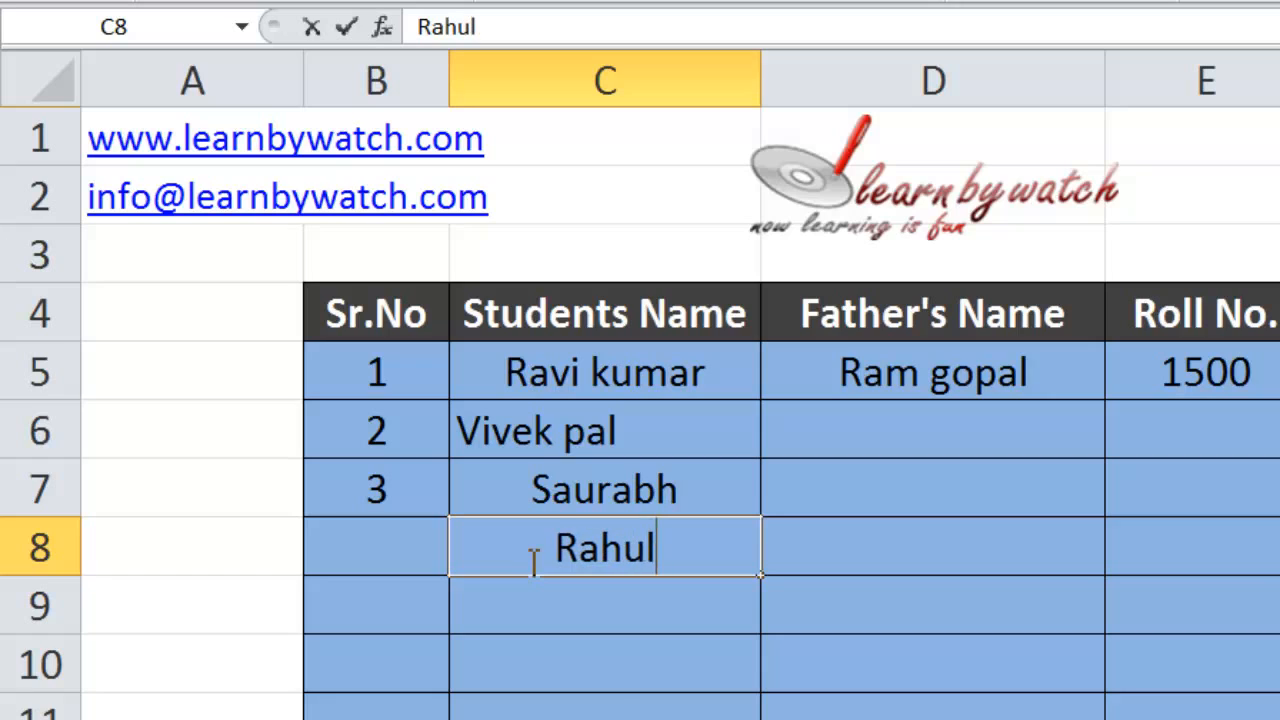
pyautogui.press('Return')
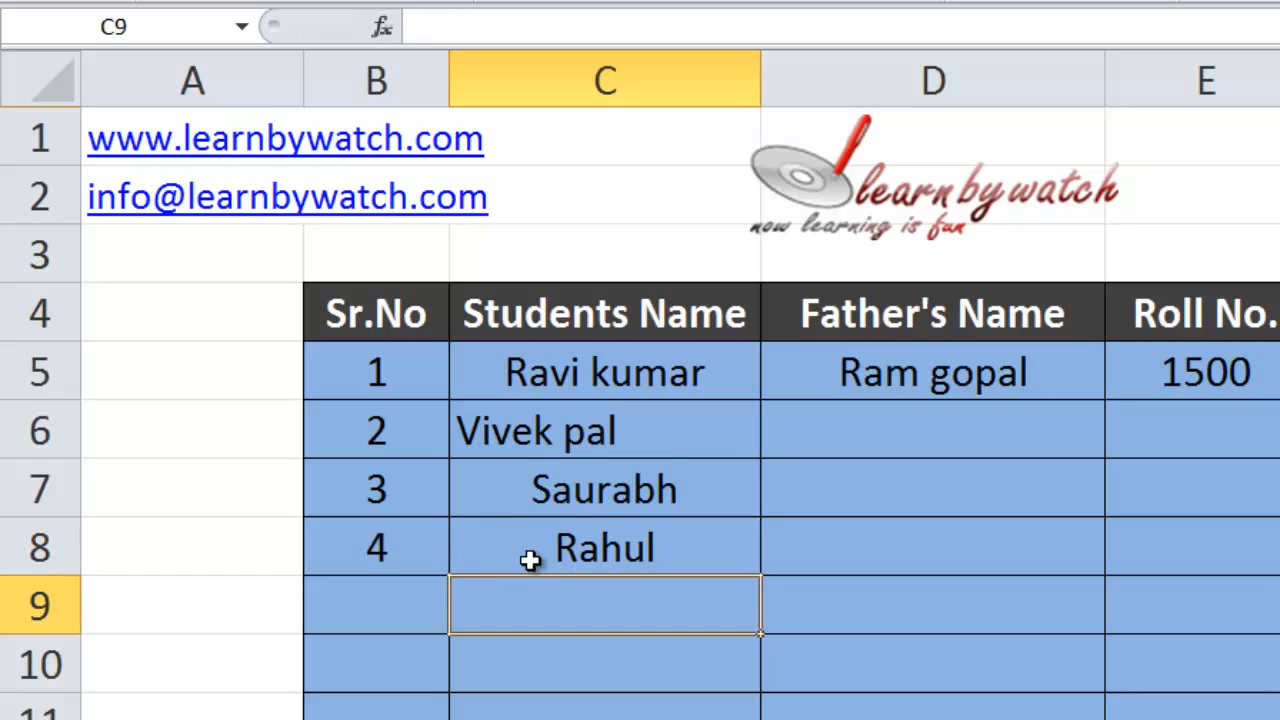
pyautogui.write('ravi pal')
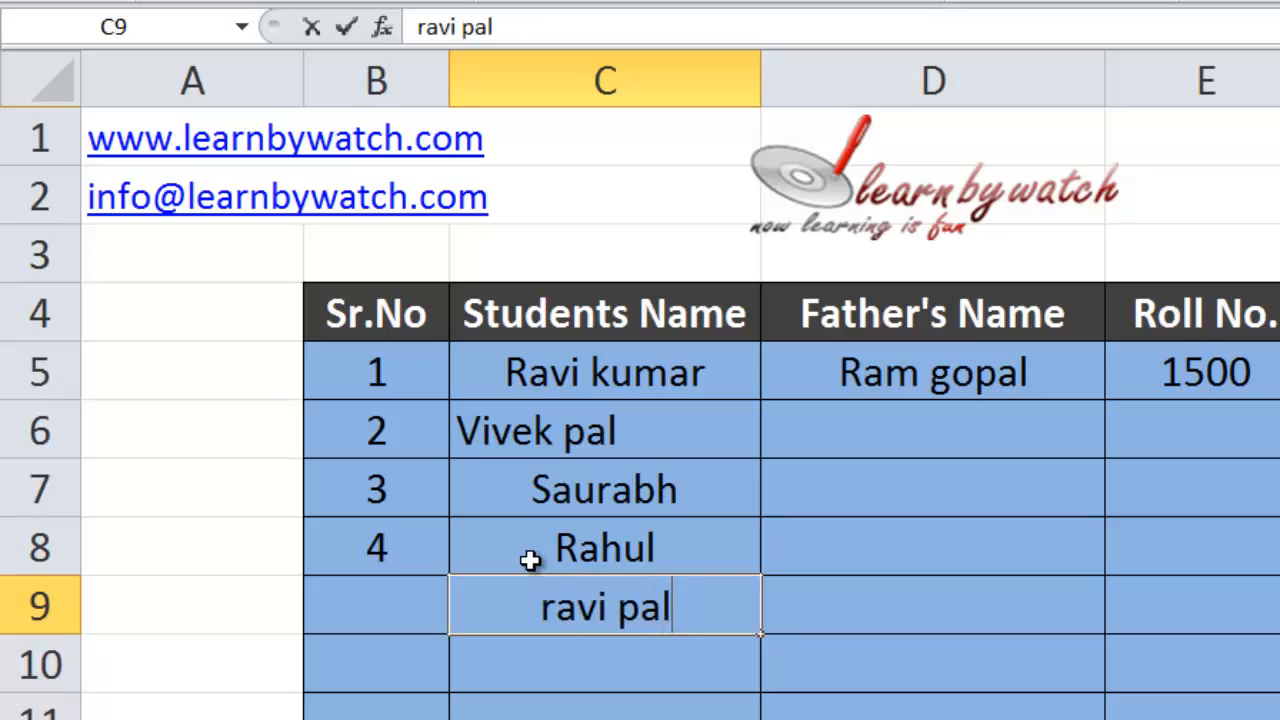
pyautogui.press('Return')
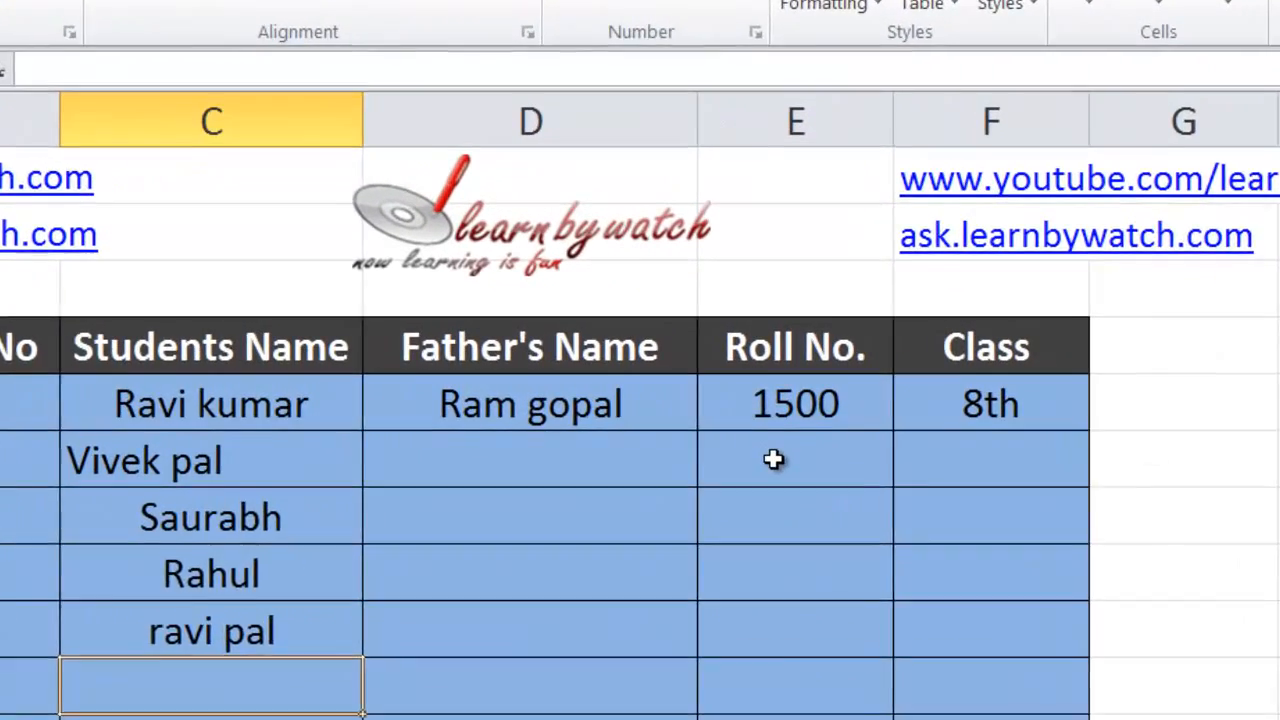
# - Enter =IF(ISBLANK(C6)," ",E5+1) in E6 so it shows roll number 1501
pyautogui.click(810, 441)
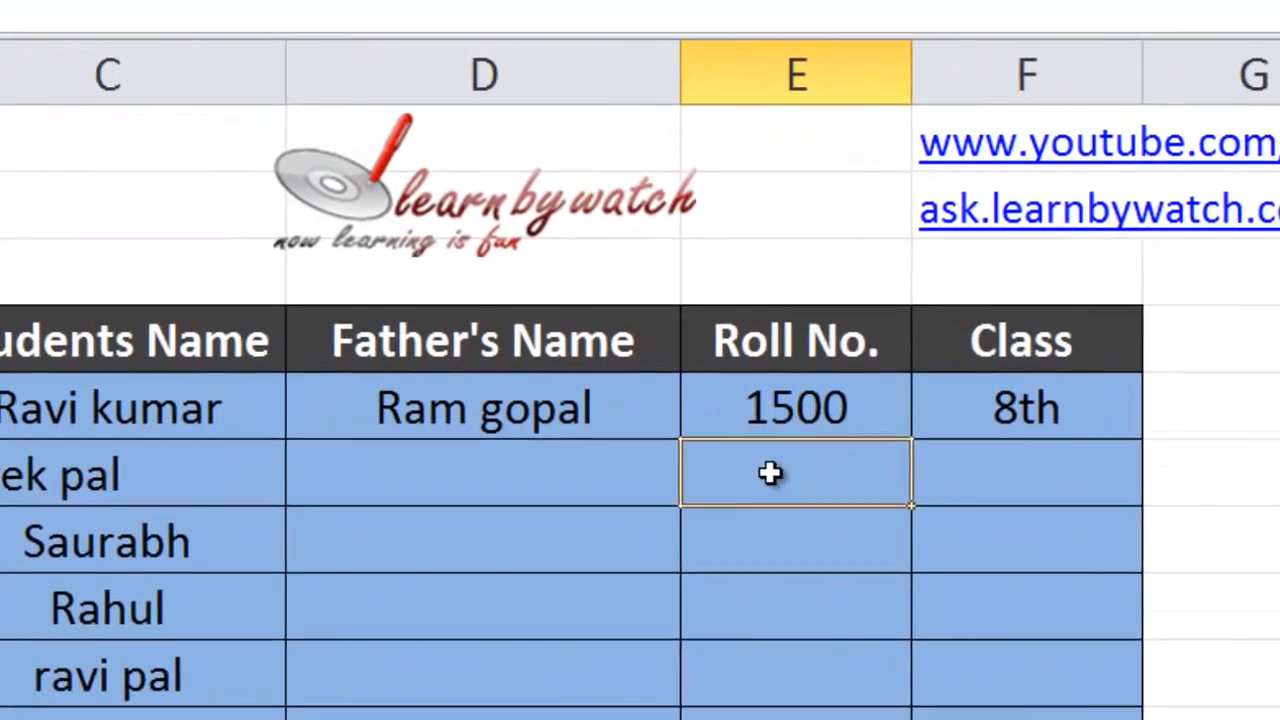
pyautogui.write('=if')
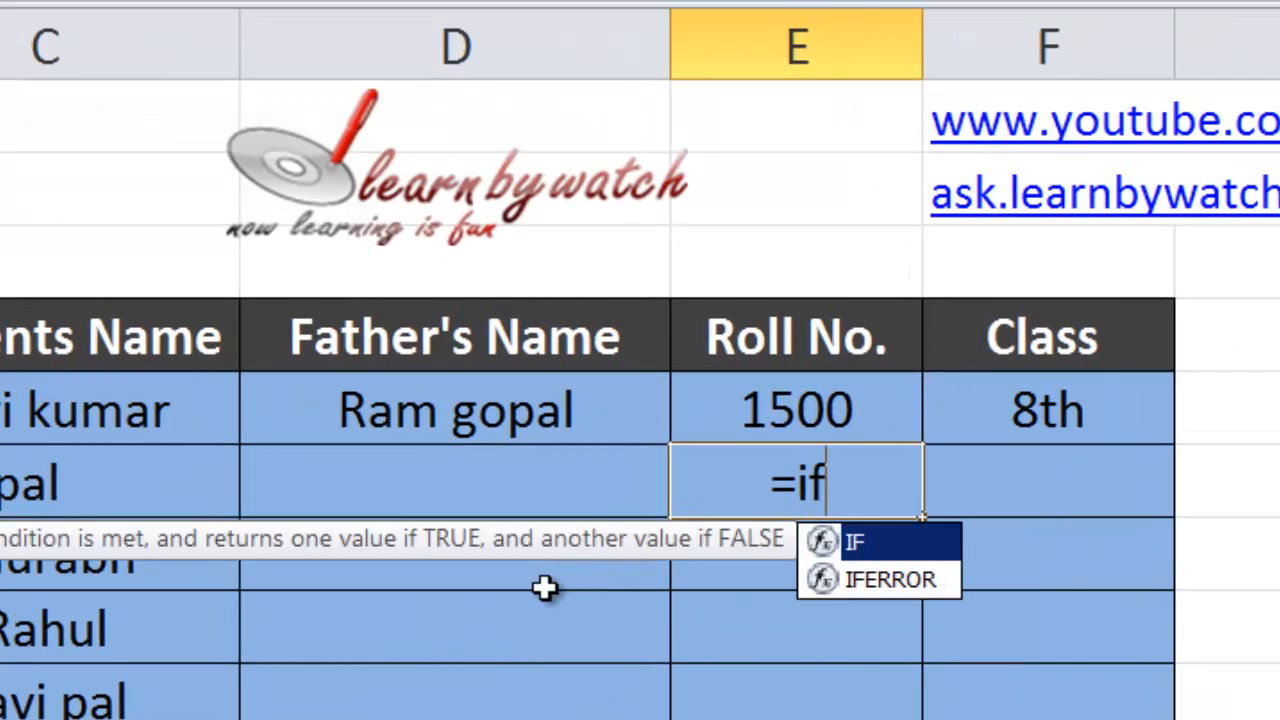
pyautogui.write('(')
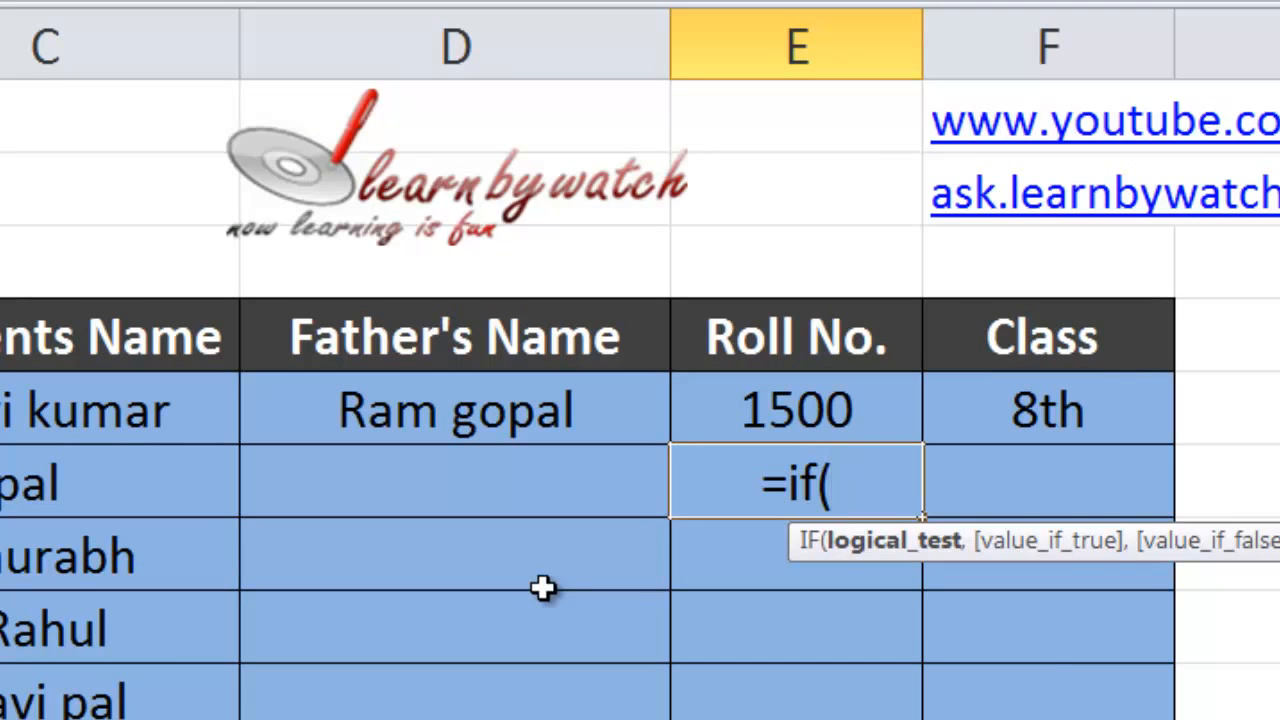
pyautogui.write('b')
pyautogui.press('BackSpace')
pyautogui.write('ISBLANK(')
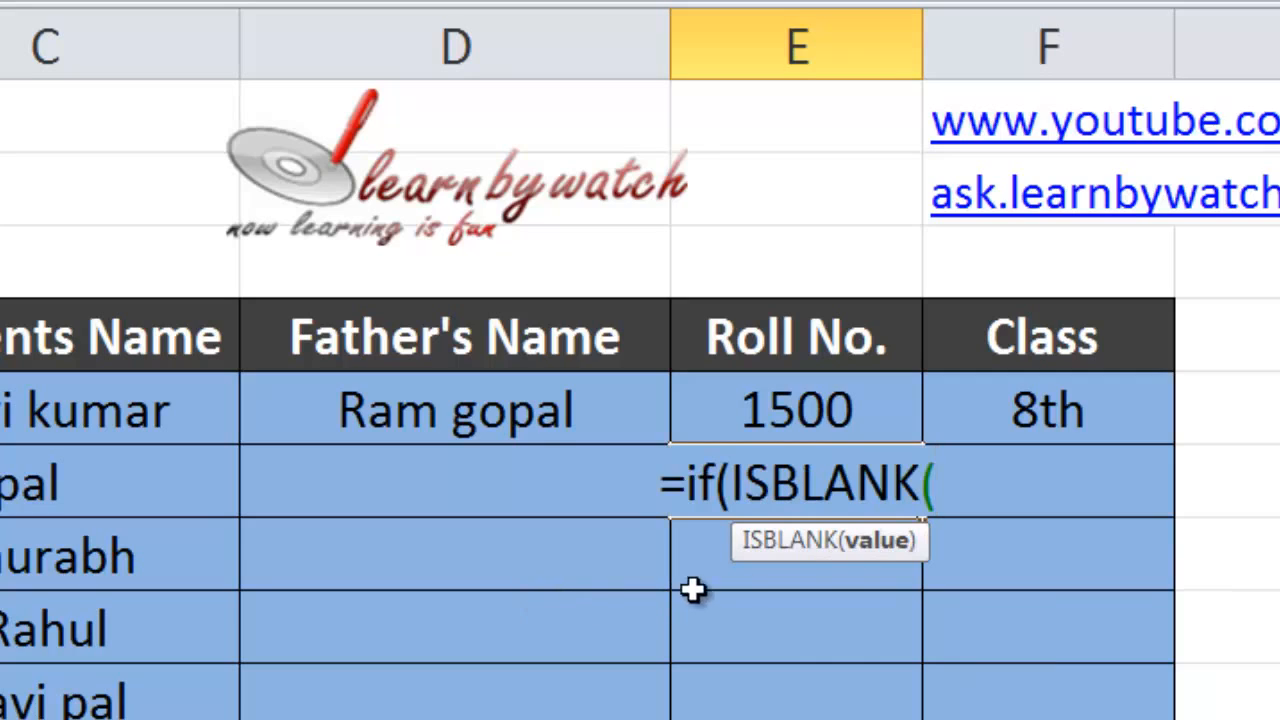
pyautogui.click(83, 487)
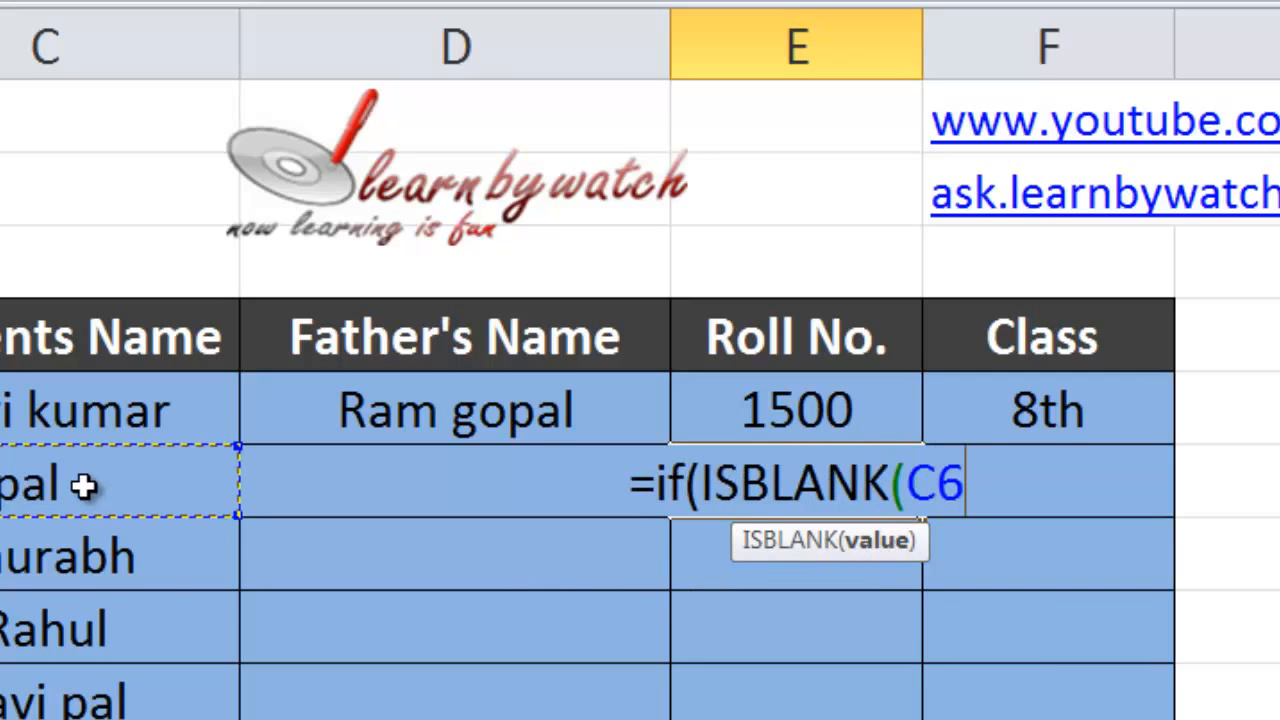
pyautogui.write(')')
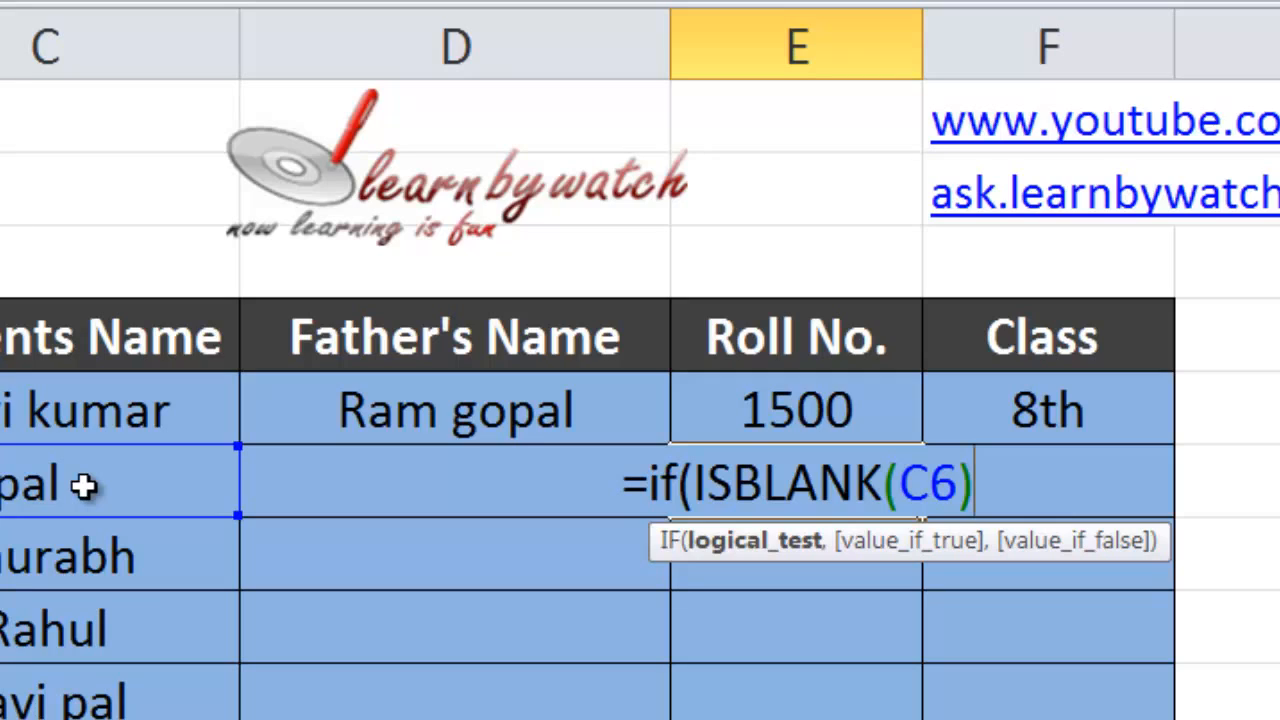
pyautogui.write(',')
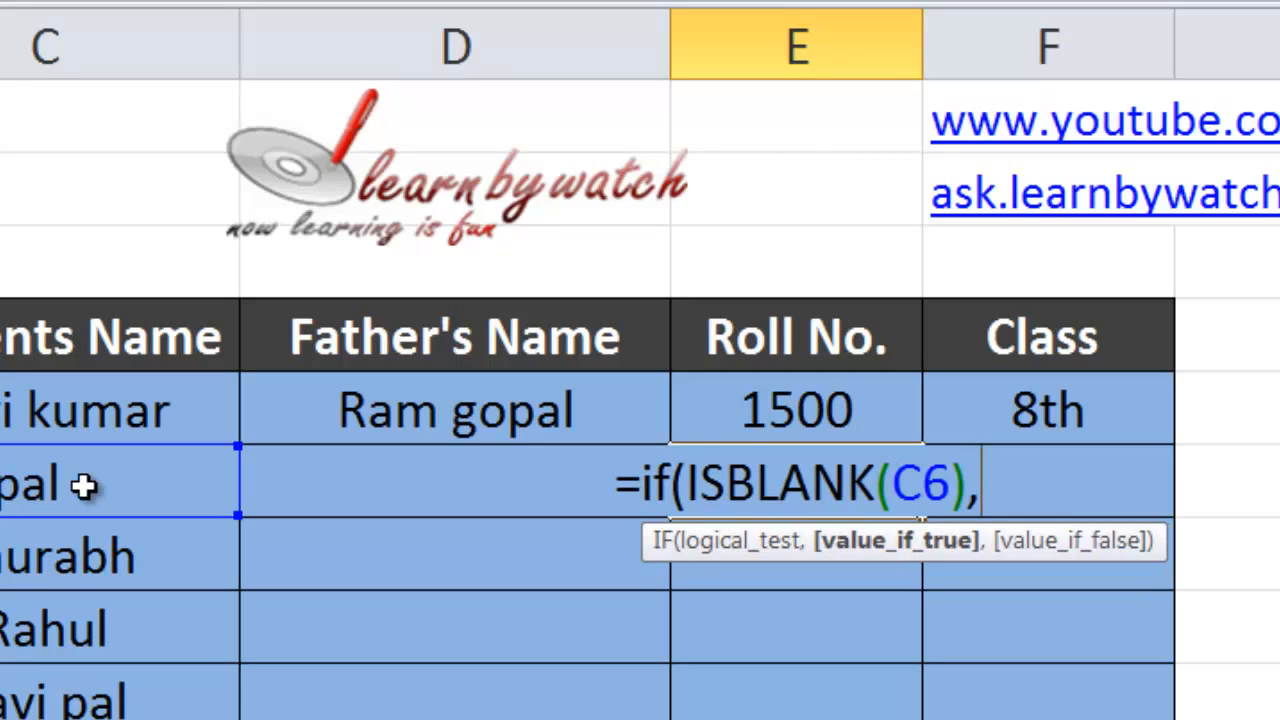
pyautogui.write('"')
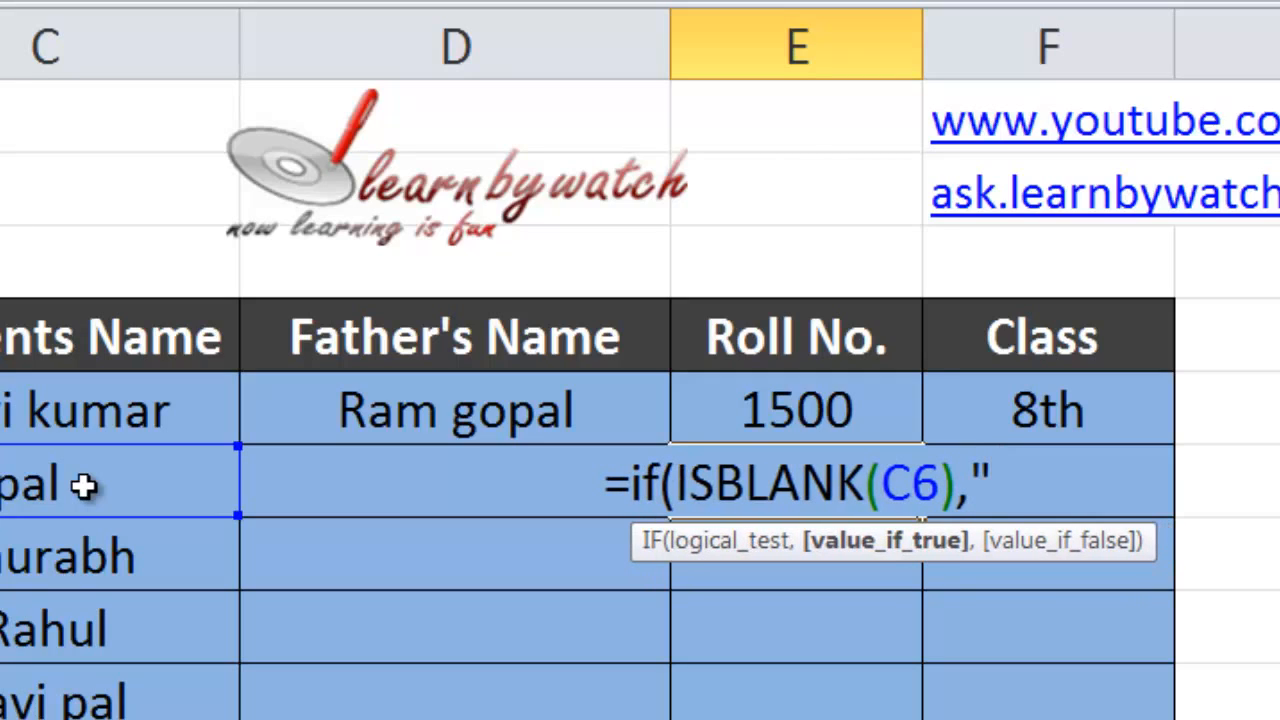
pyautogui.write(' "')
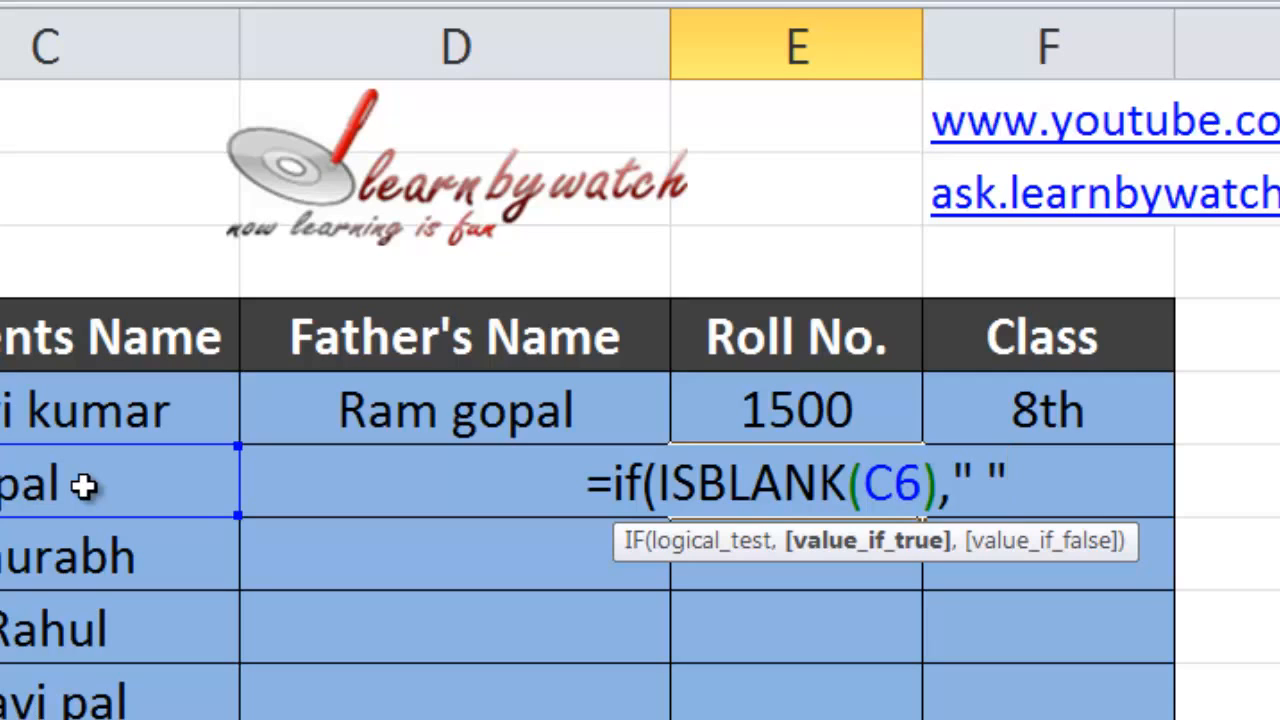
pyautogui.write(',')
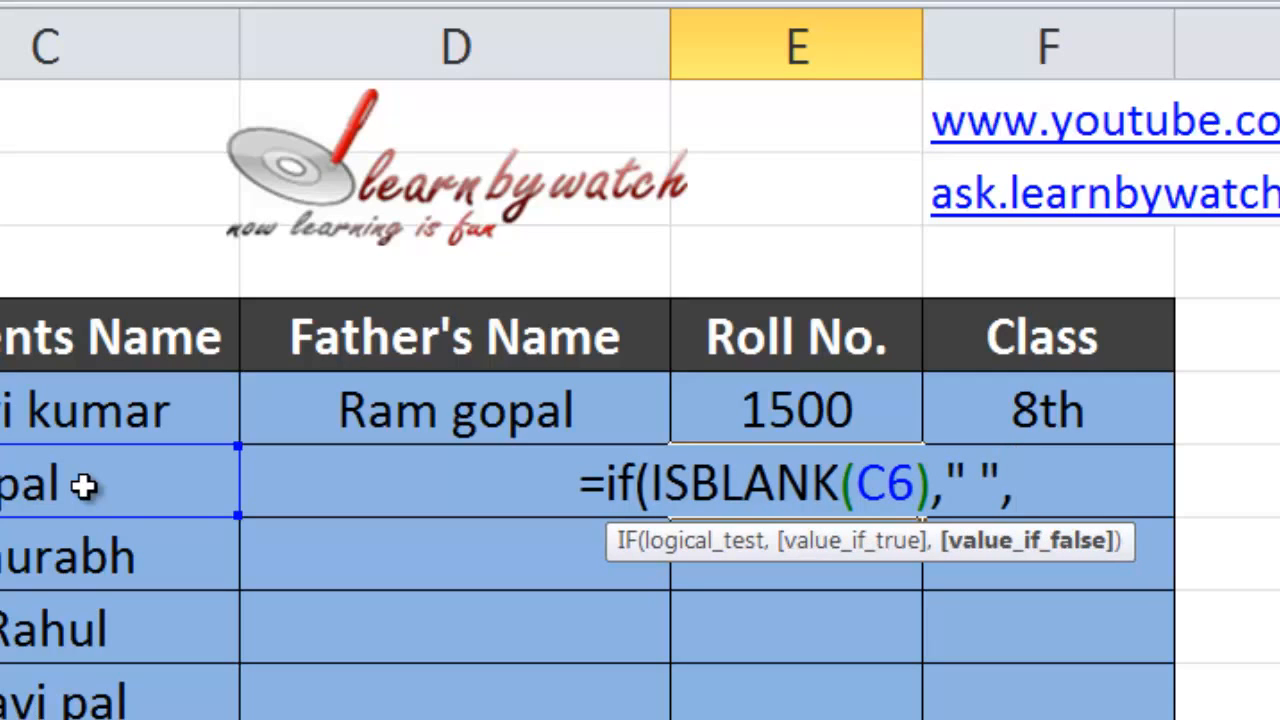
pyautogui.click(803, 416)
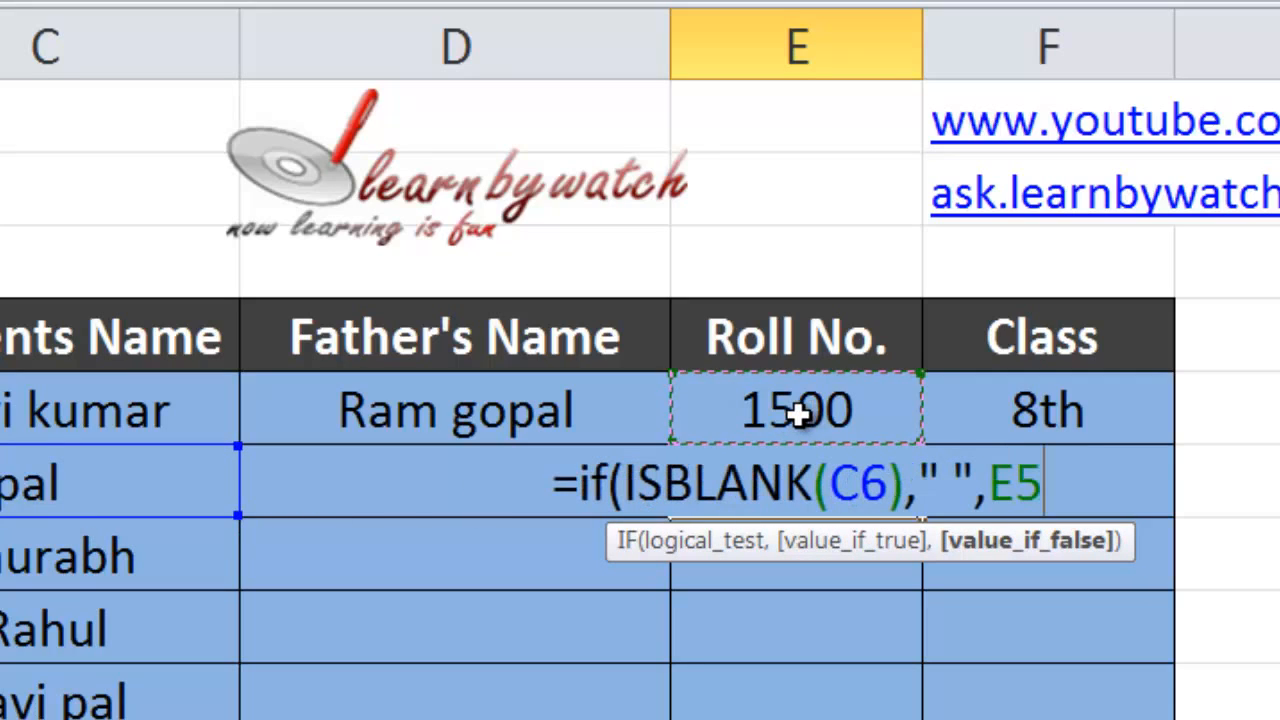
pyautogui.write('+')
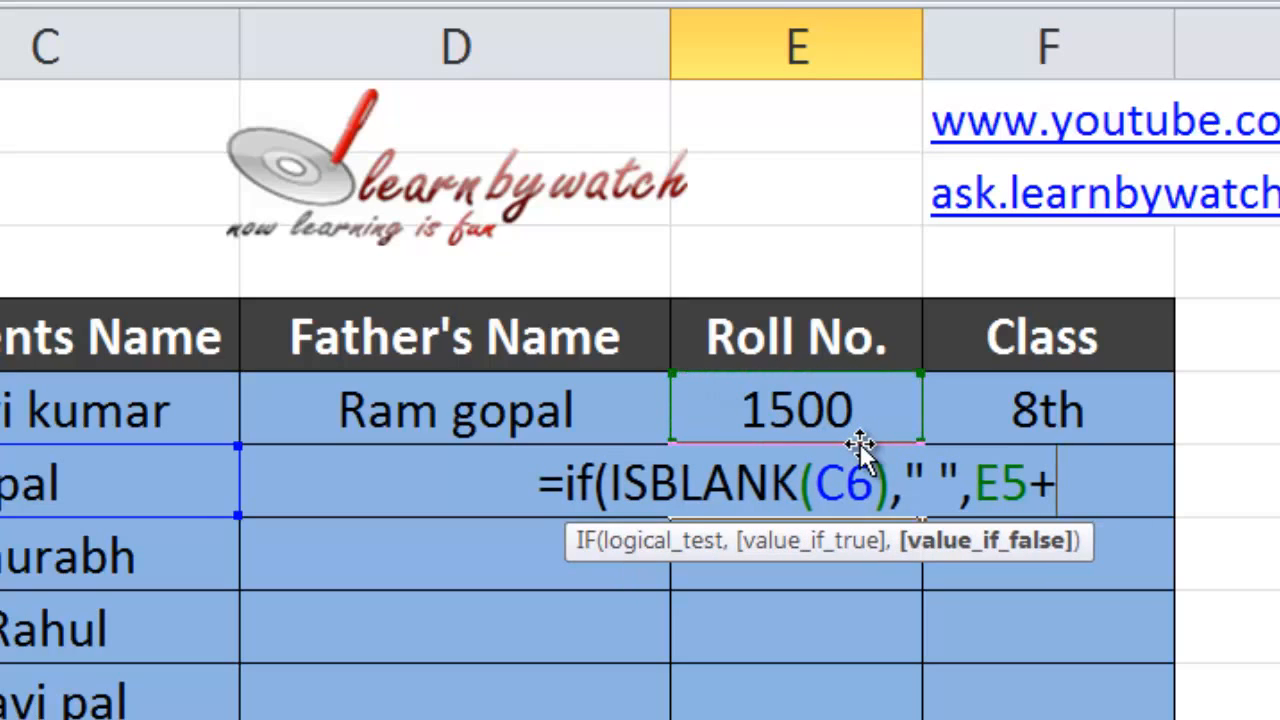
pyautogui.write('1)')
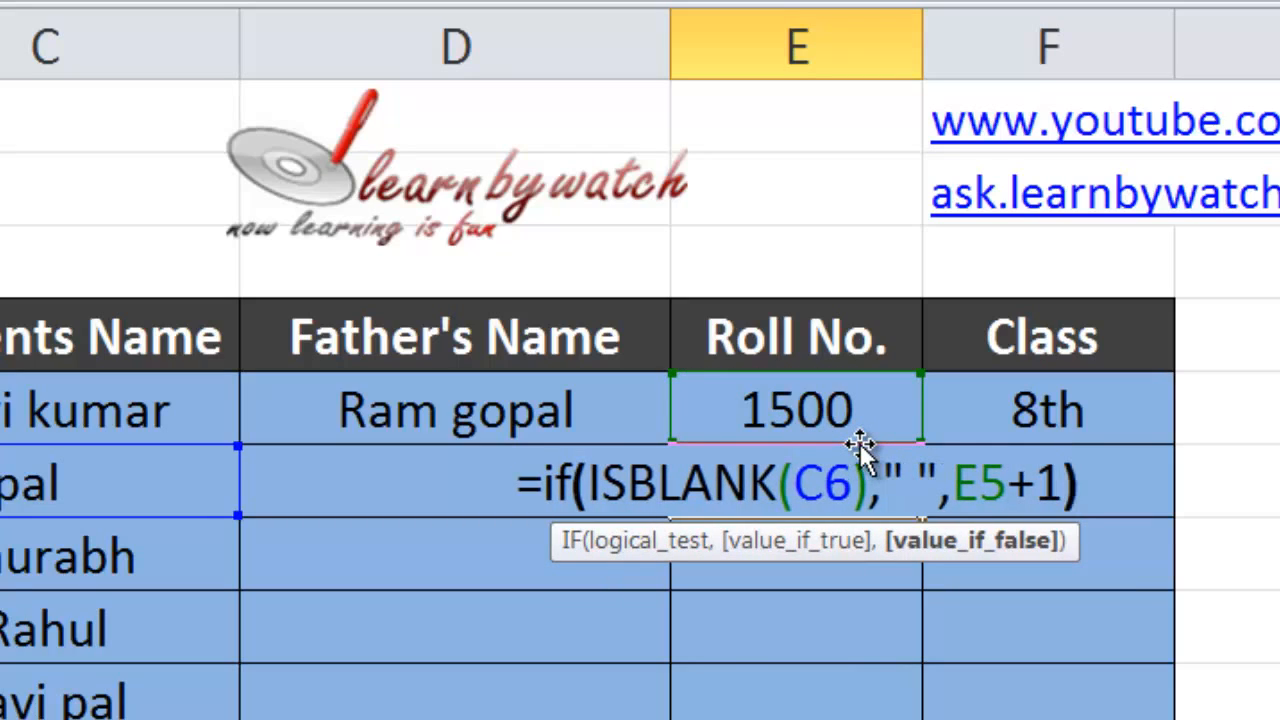
pyautogui.press('Return')
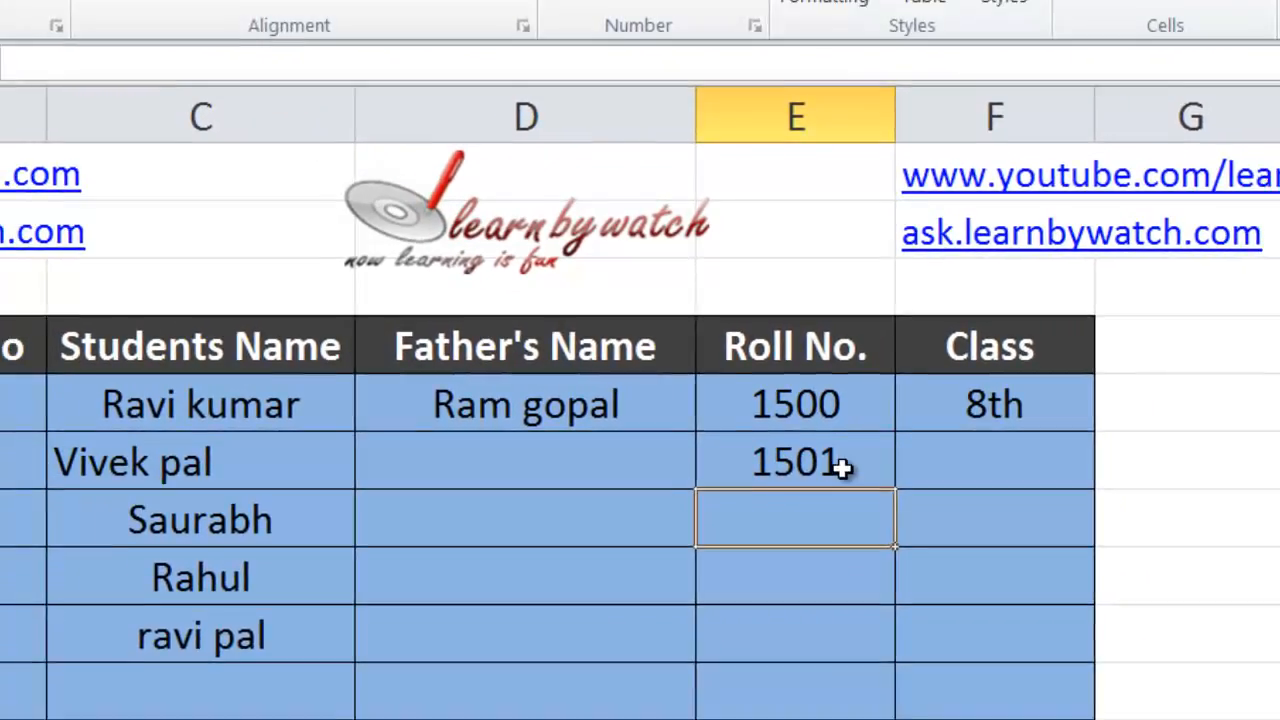
pyautogui.click(843, 468)
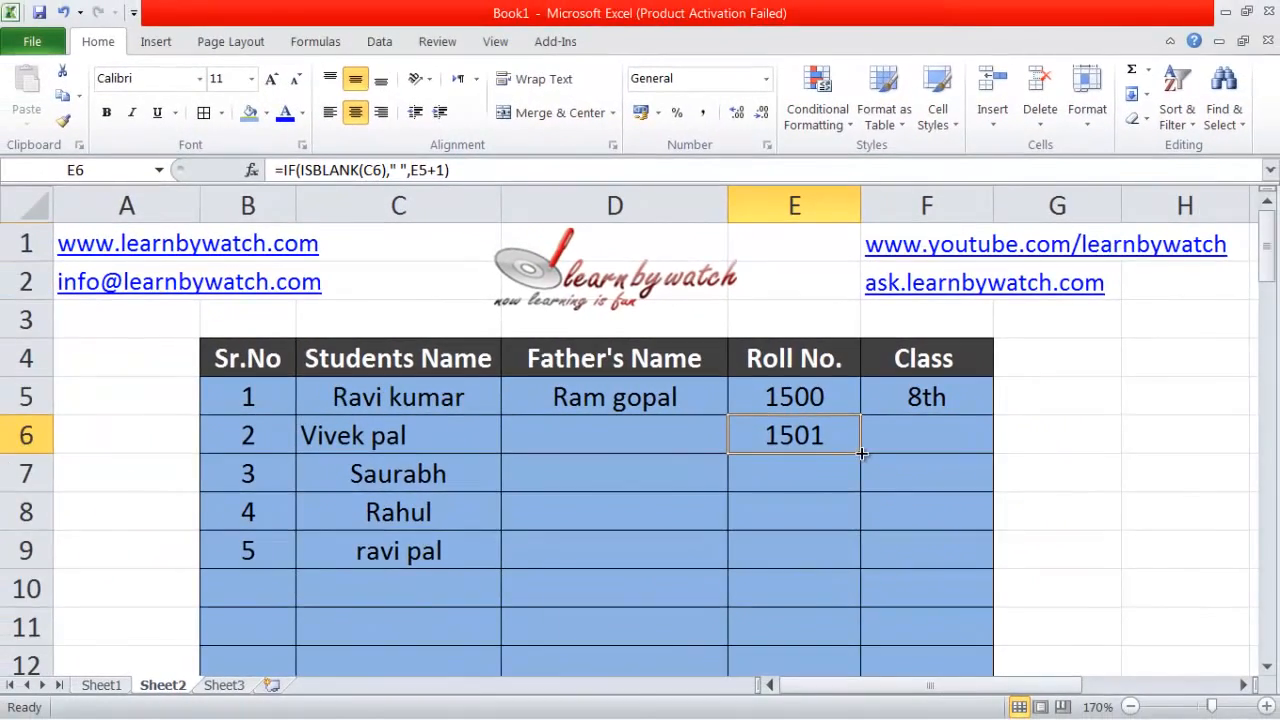
# - Copy the E6 roll-number formula down to E27, giving 1502–1504 in rows 7–9
pyautogui.moveTo(862, 453); pyautogui.dragTo(851, 626)
pyautogui.scroll(4, 855, 624)
pyautogui.scroll(2, 855, 624)
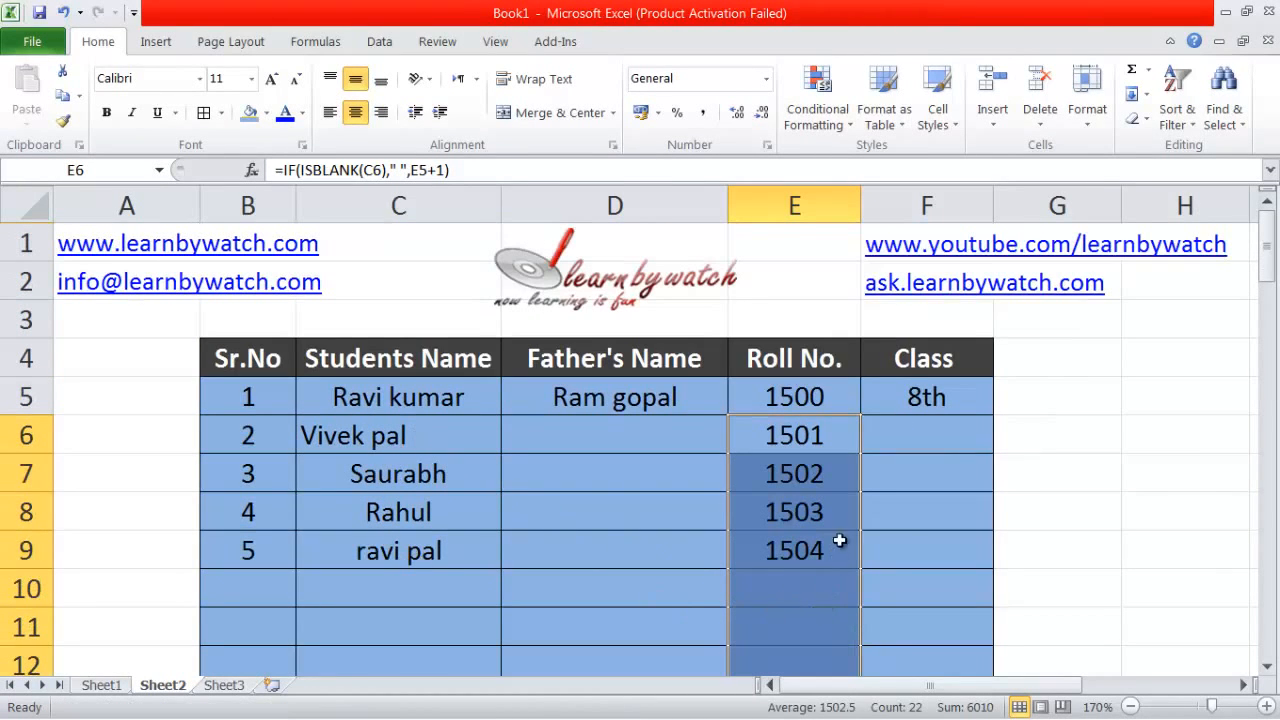
pyautogui.scroll(-1, 793, 575)
pyautogui.click(405, 477)
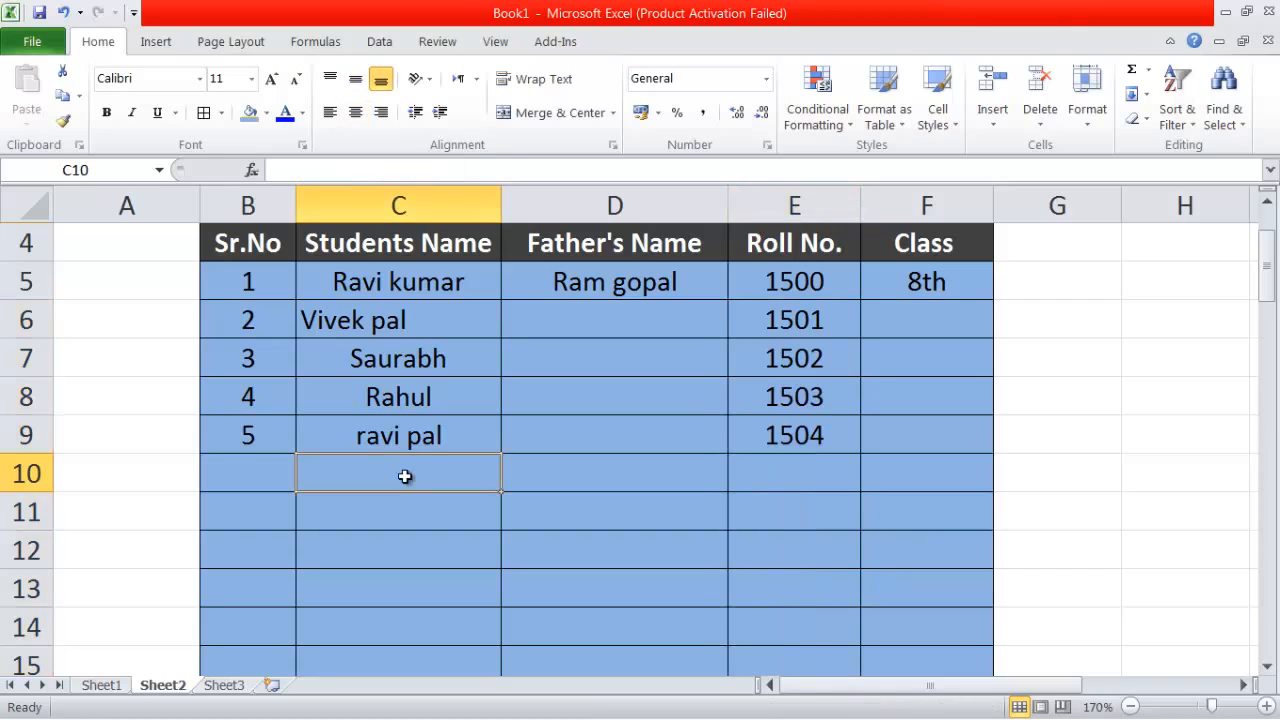
# - Enter a new student name in C10 and confirm Sr.No 6 and Roll No. 1505 appear
pyautogui.doubleClick(405, 477)
pyautogui.write('r')
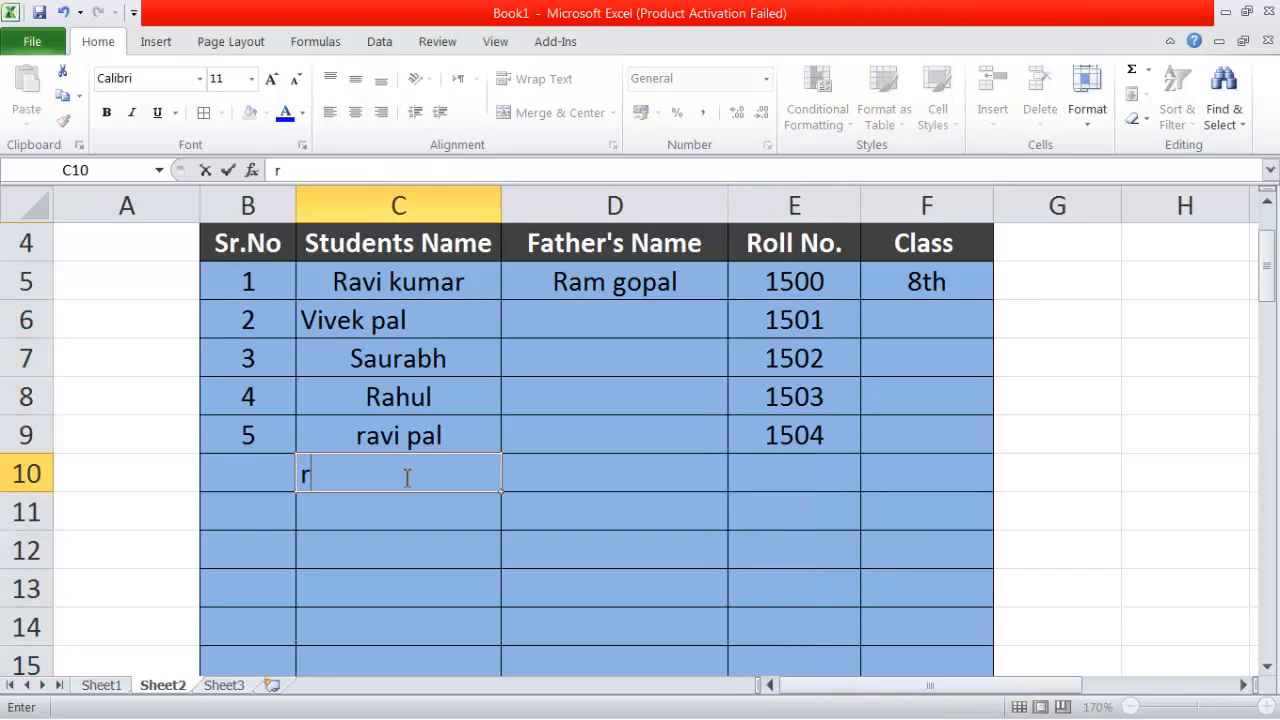
pyautogui.write('ajni')
pyautogui.press('Return')
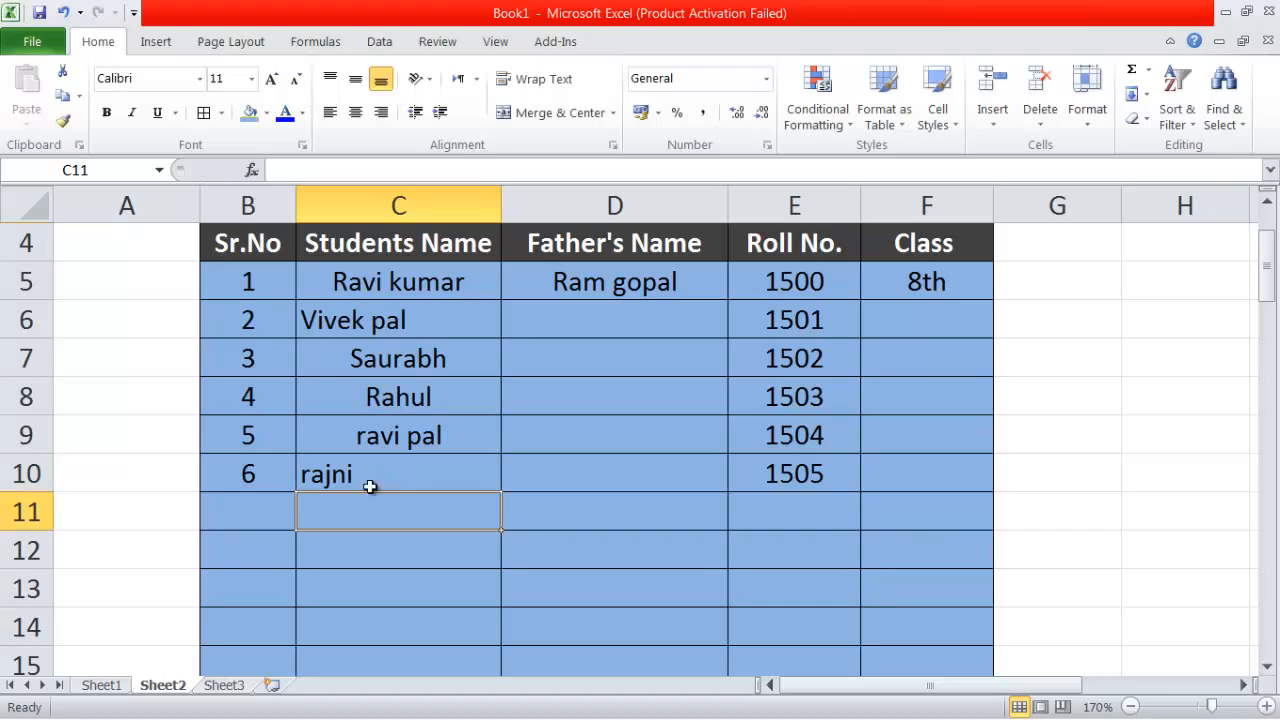
pyautogui.click(244, 460)
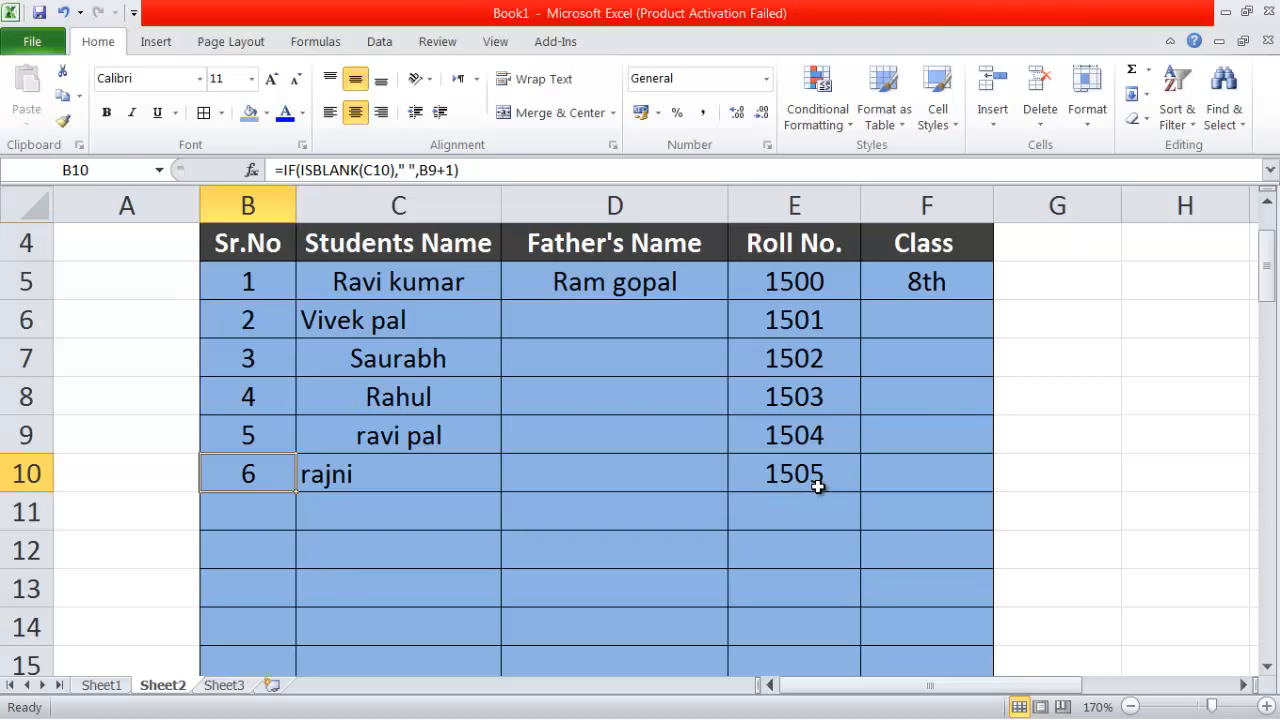
pyautogui.scroll(1, 817, 486)
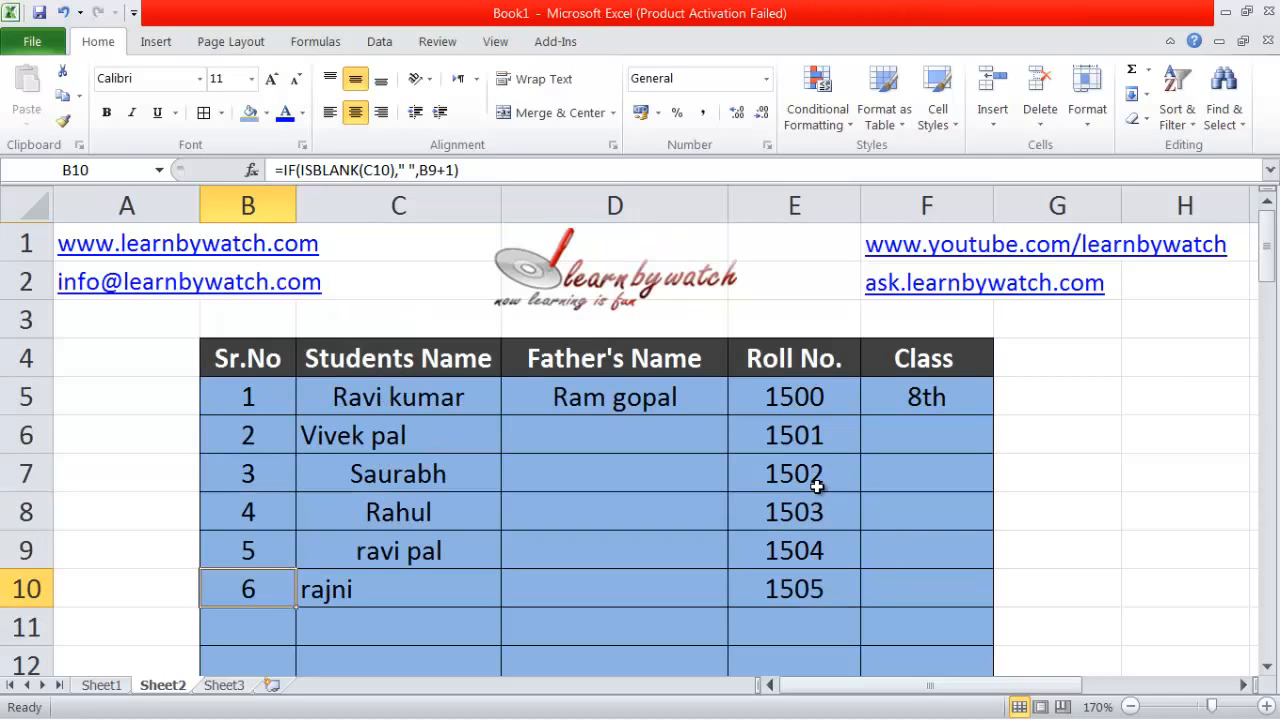